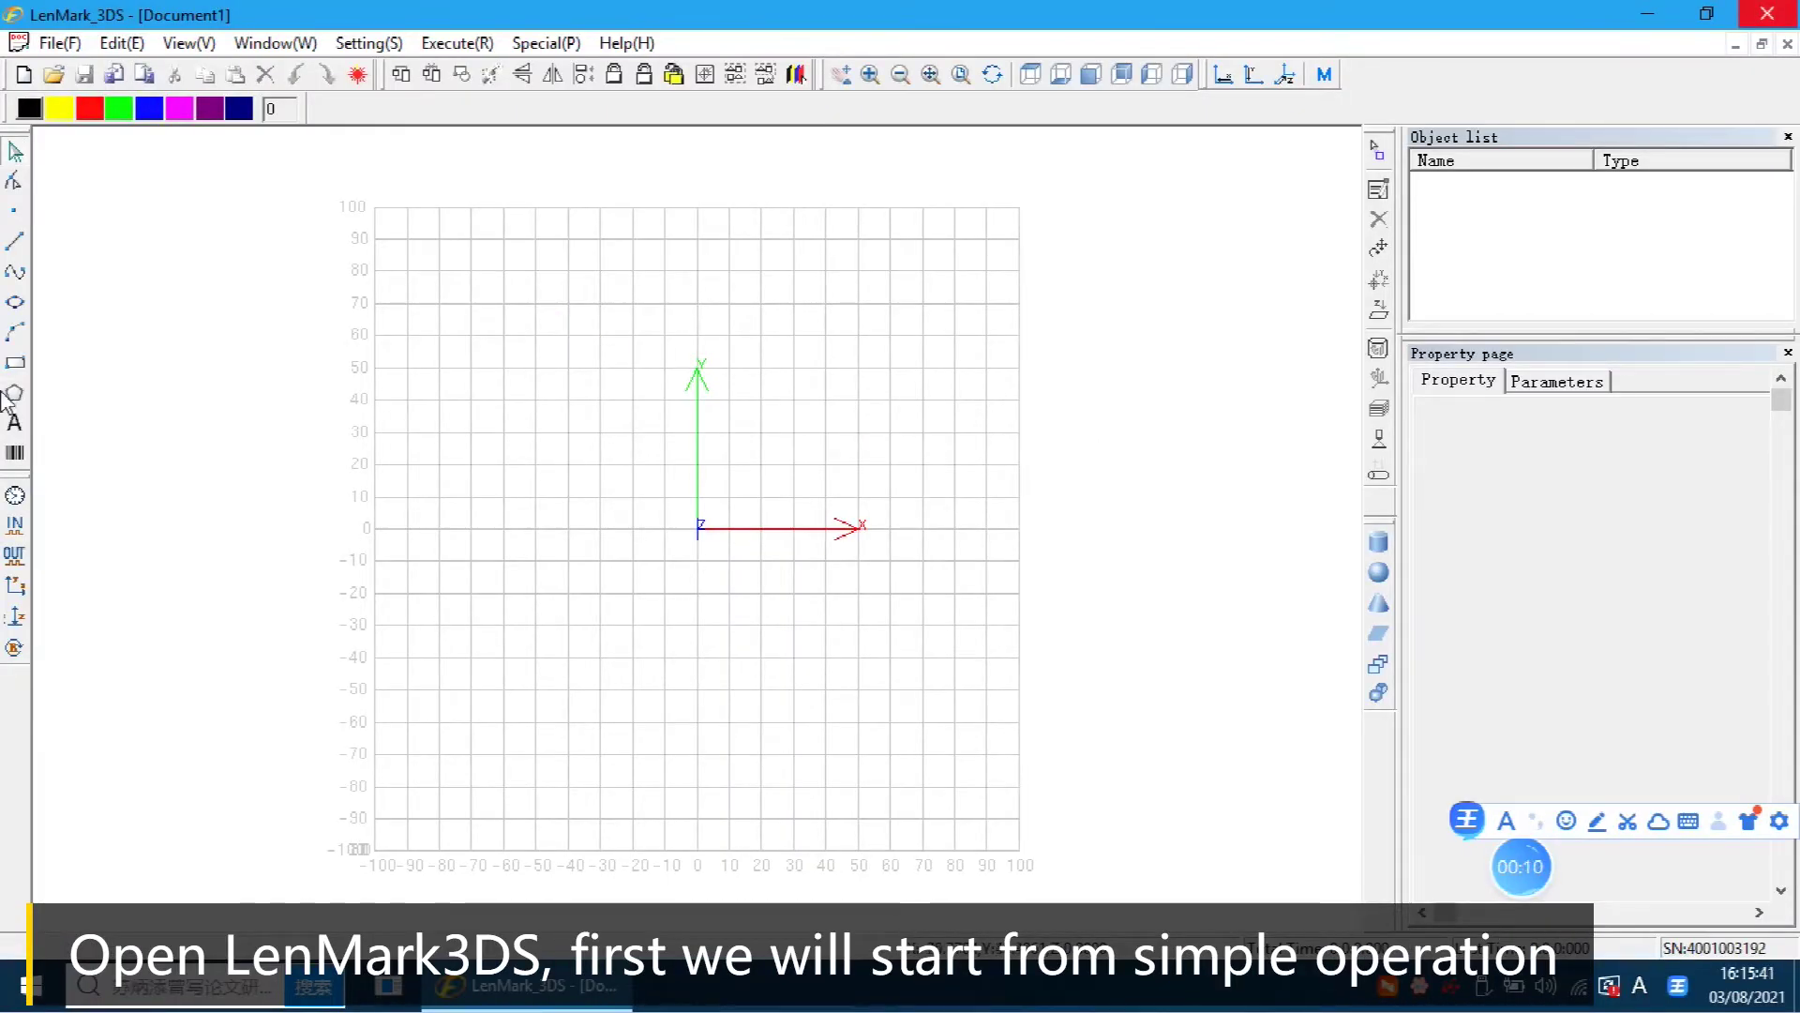
Step: Choose the Text tool 'A' in the left toolbar of the blank Document1
left_click(15, 423)
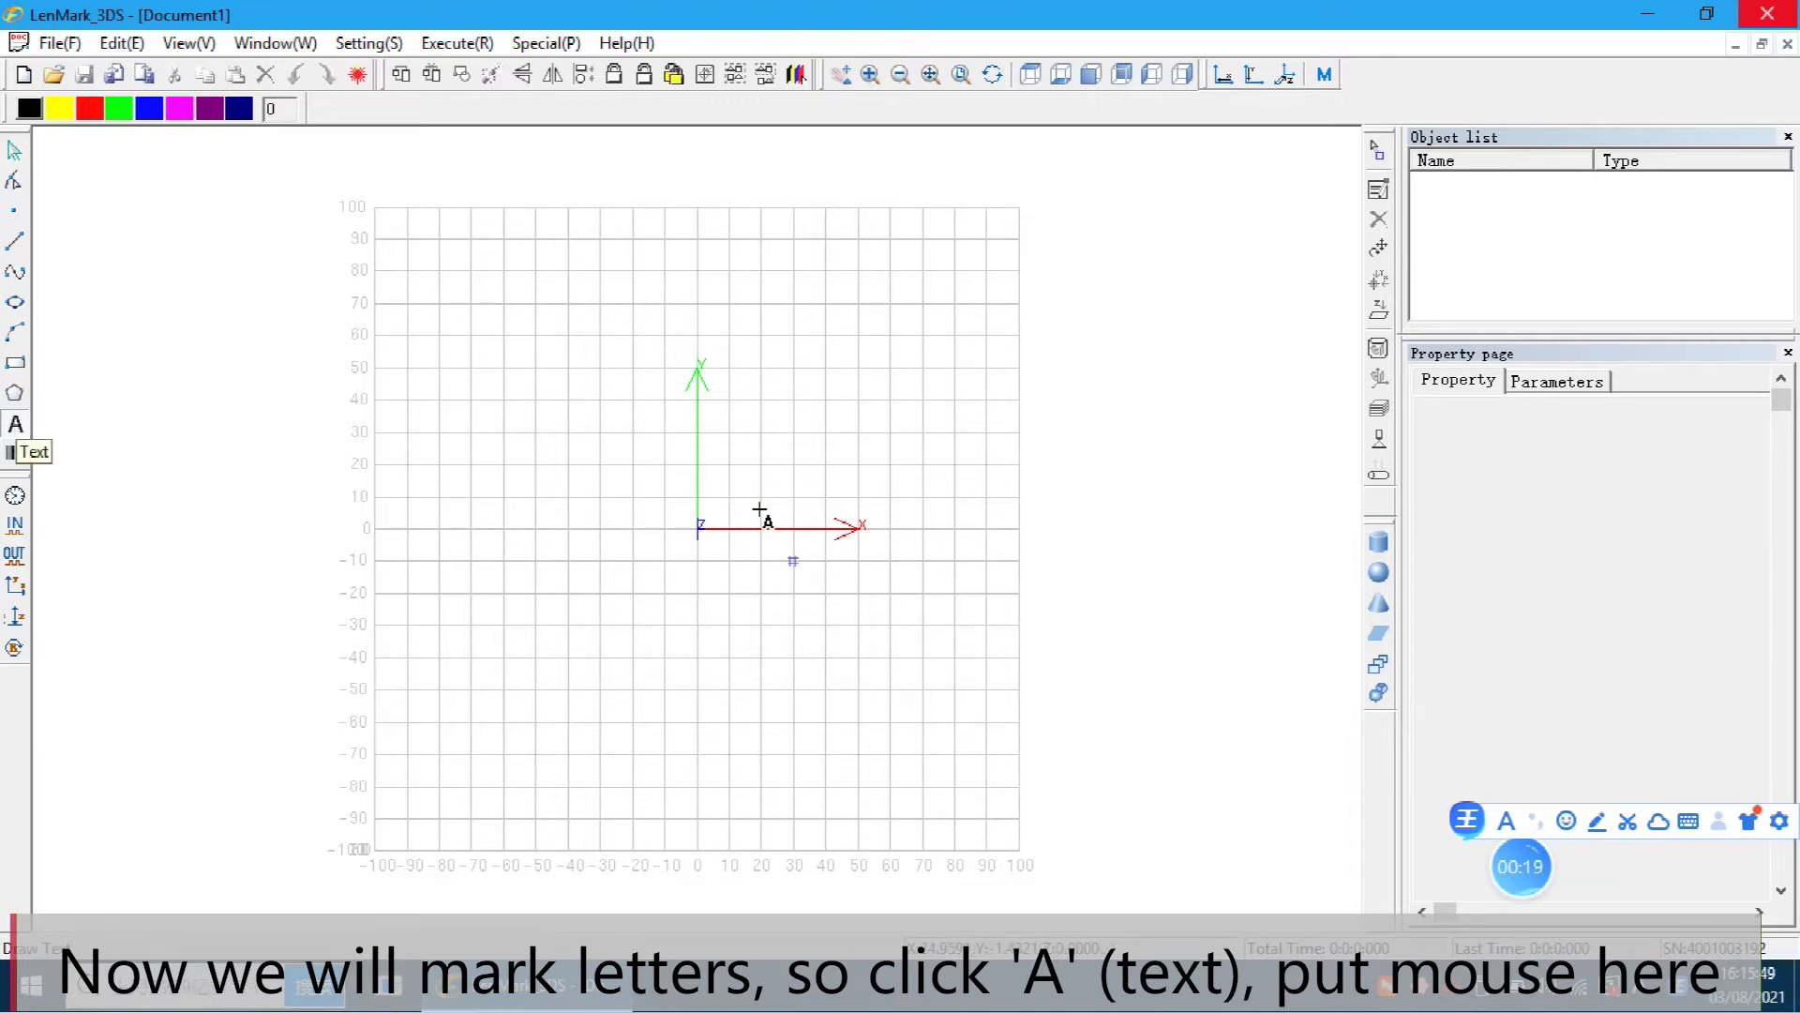
Step: Create a text object reading BOGONG near the origin
left_click(701, 472)
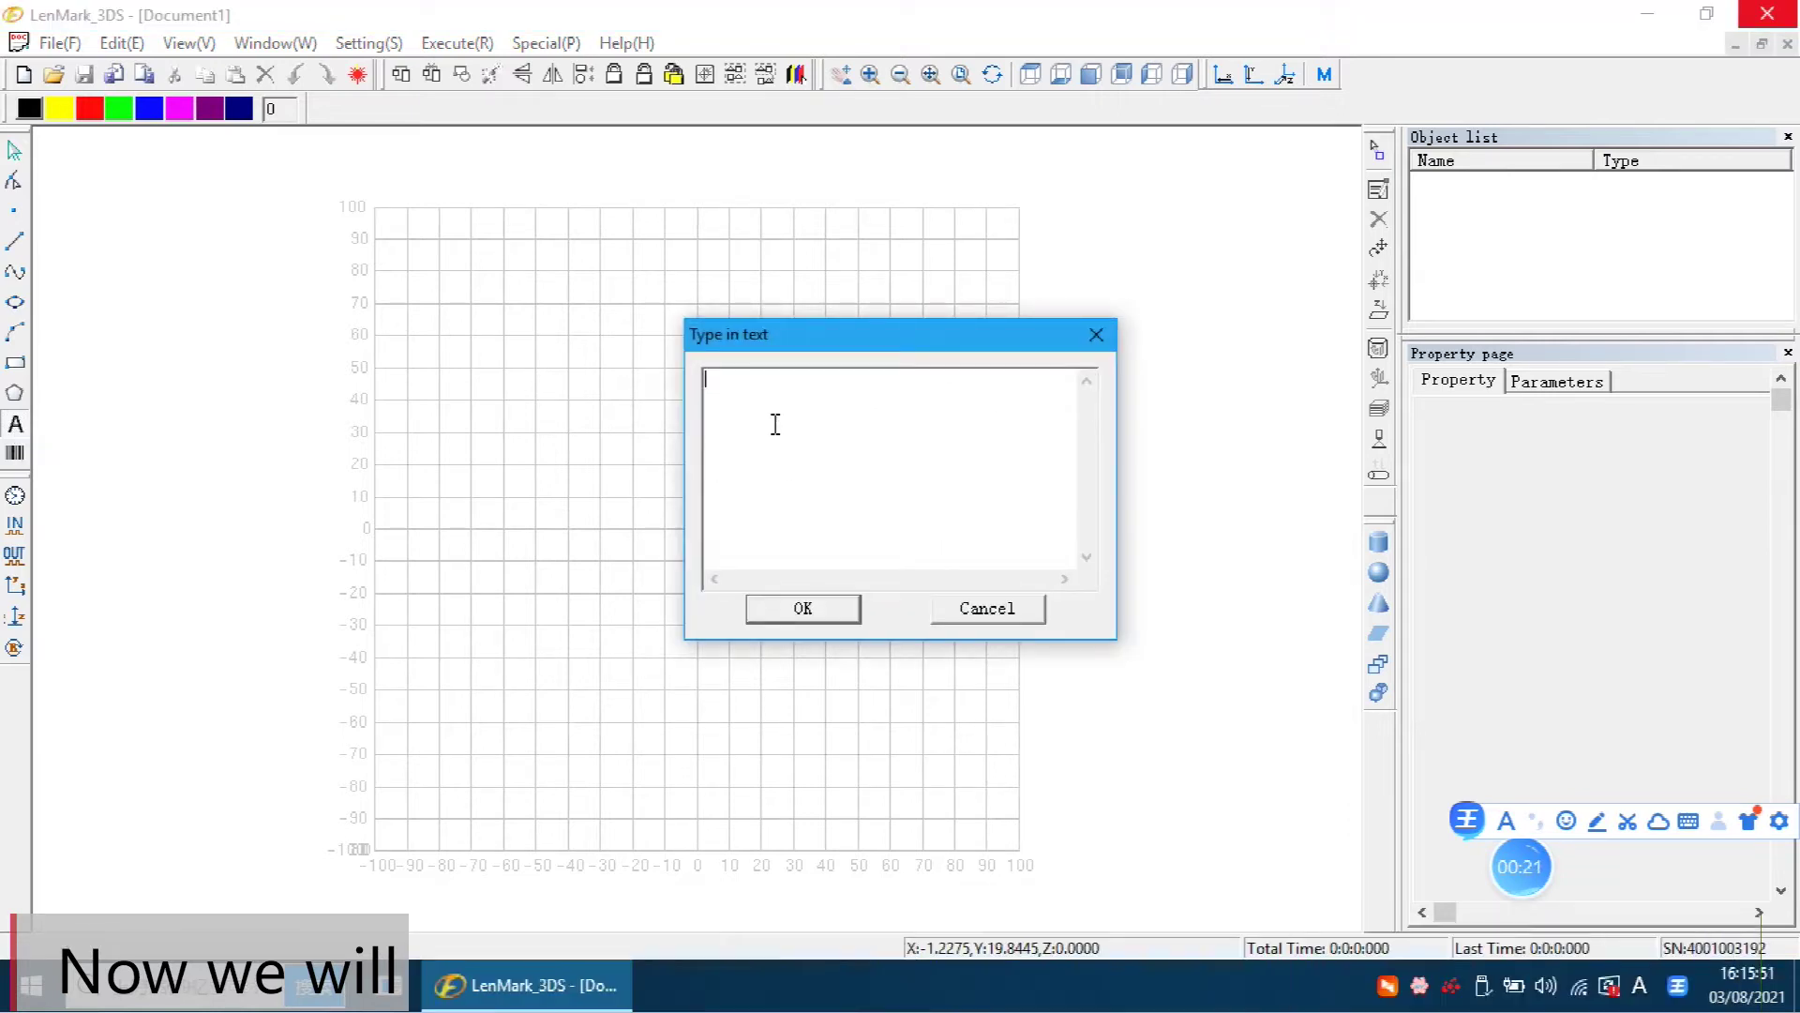
type("BOGONG")
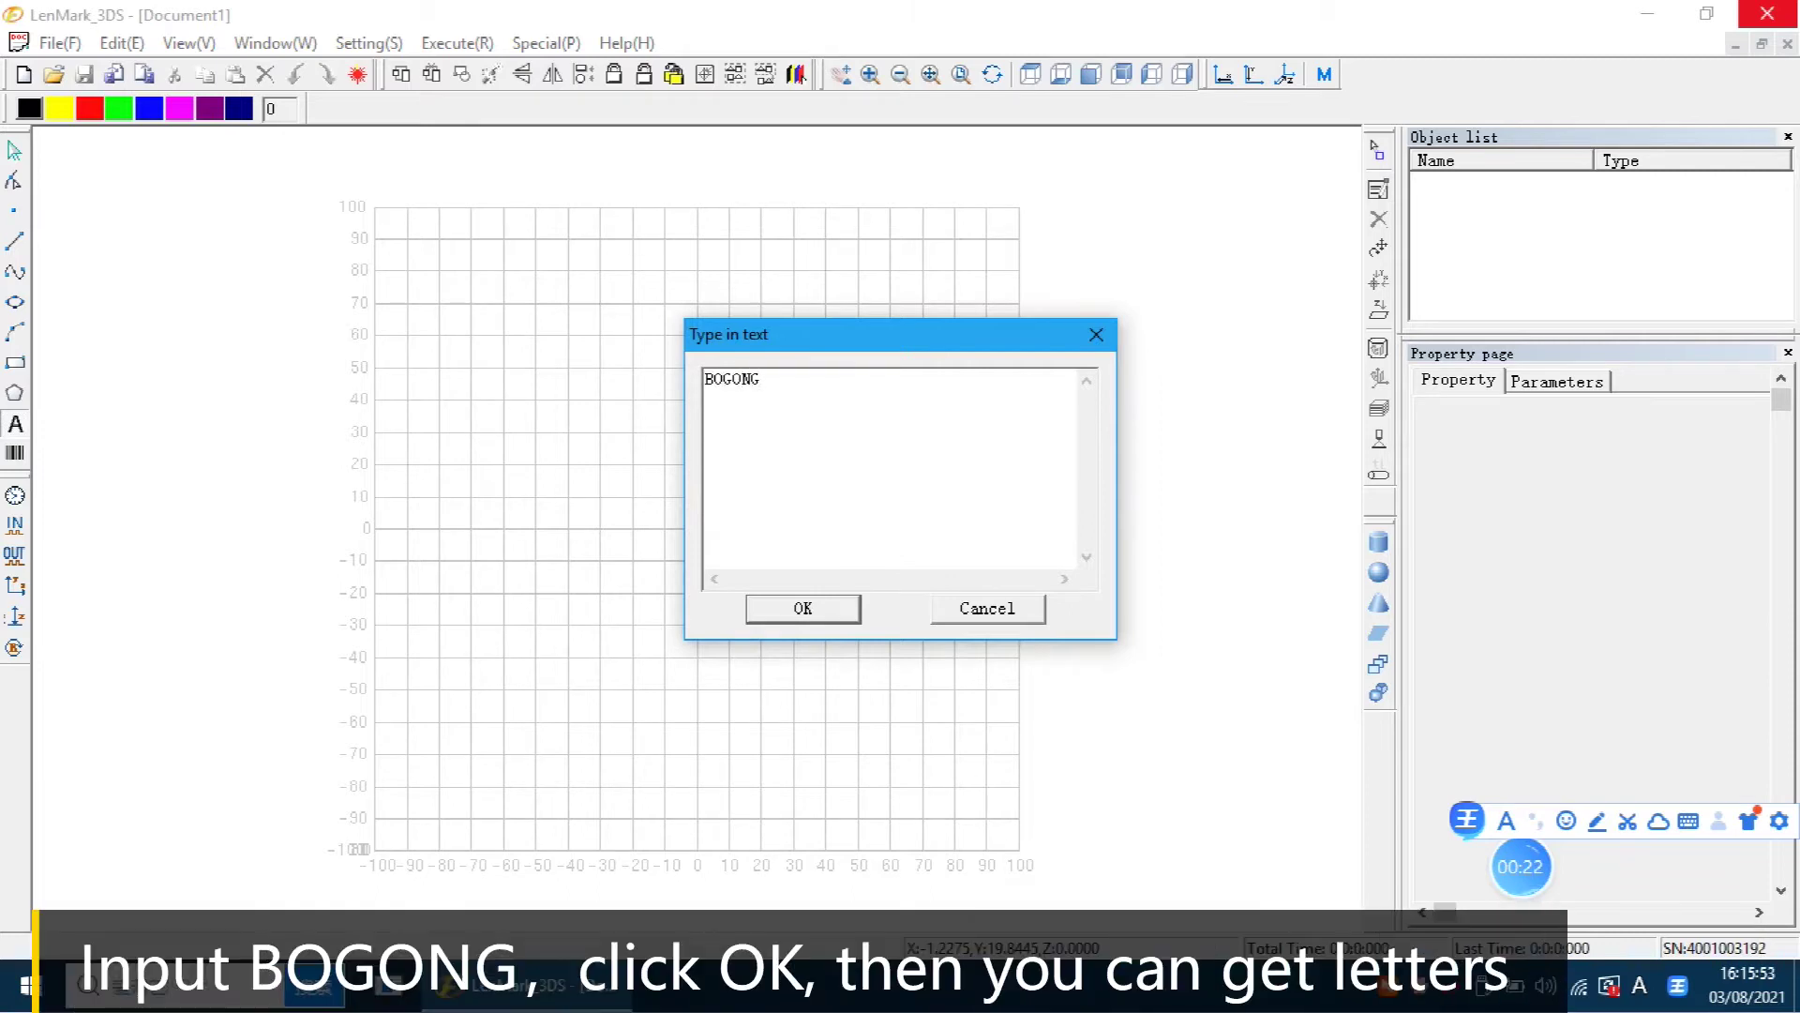
left_click(804, 609)
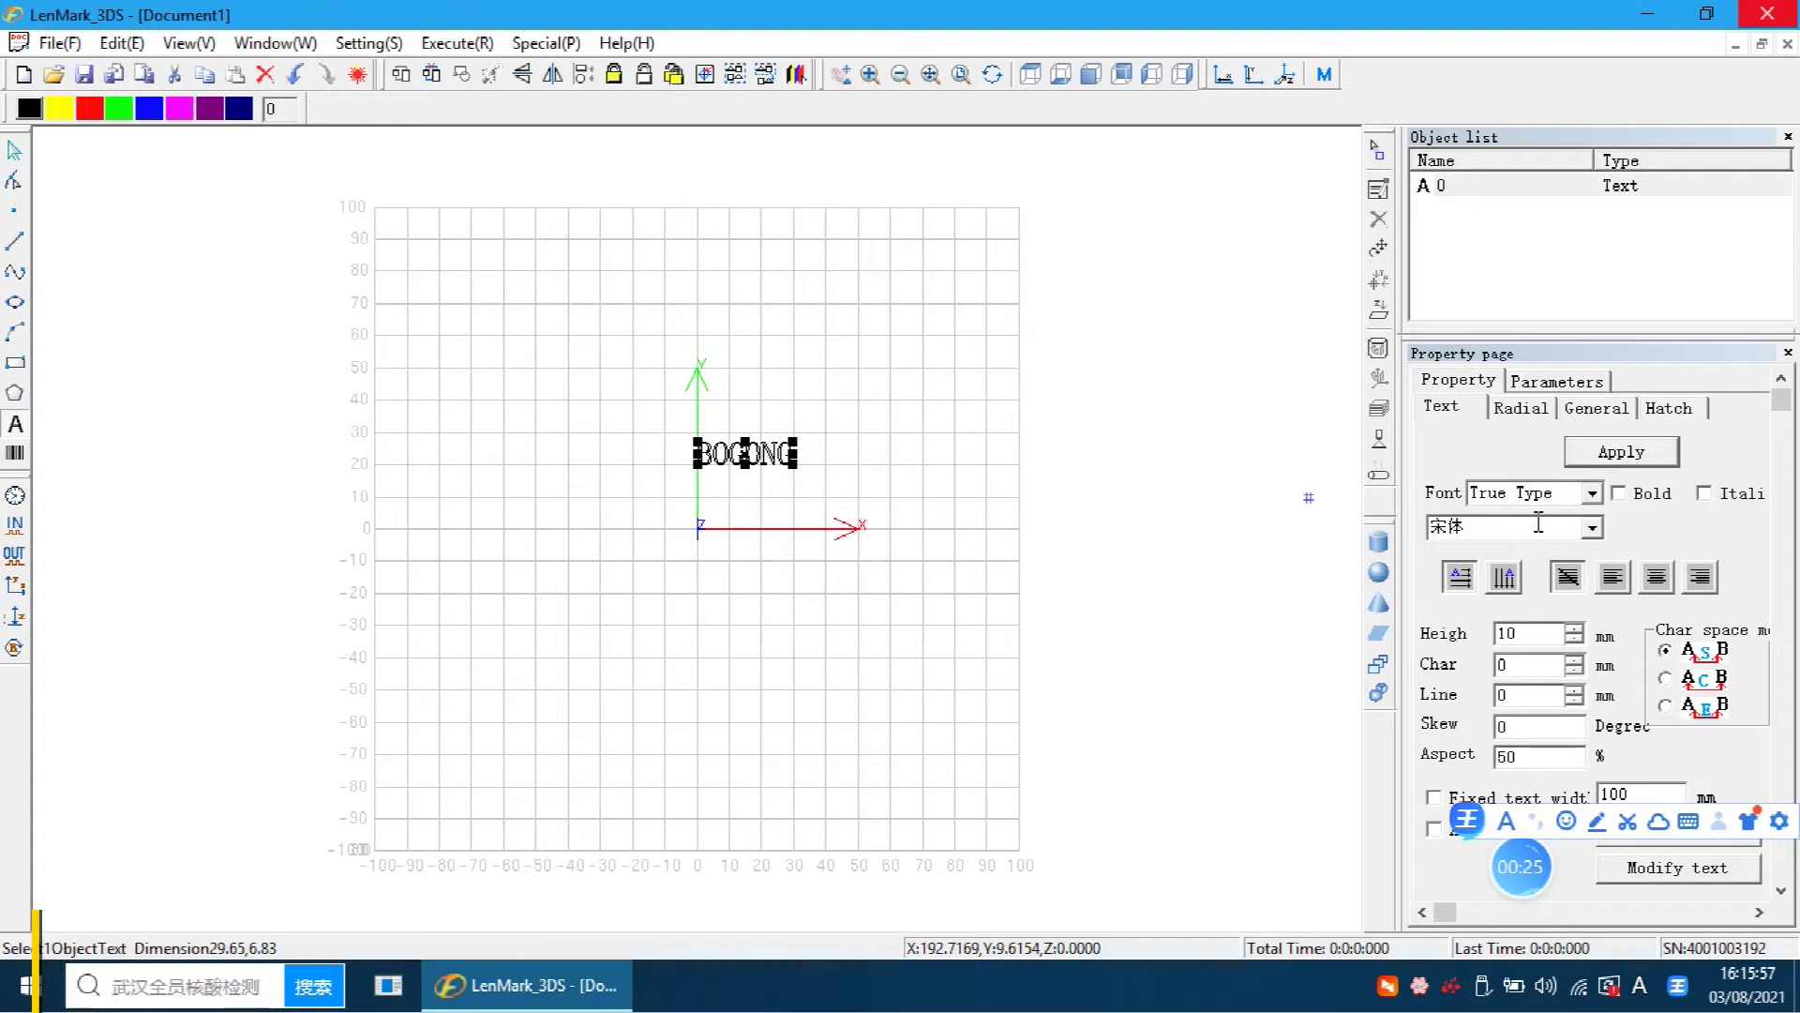
Step: Change BOGONG's font to Arial Black and enlarge it to 55.8949 mm tall
left_click(1592, 527)
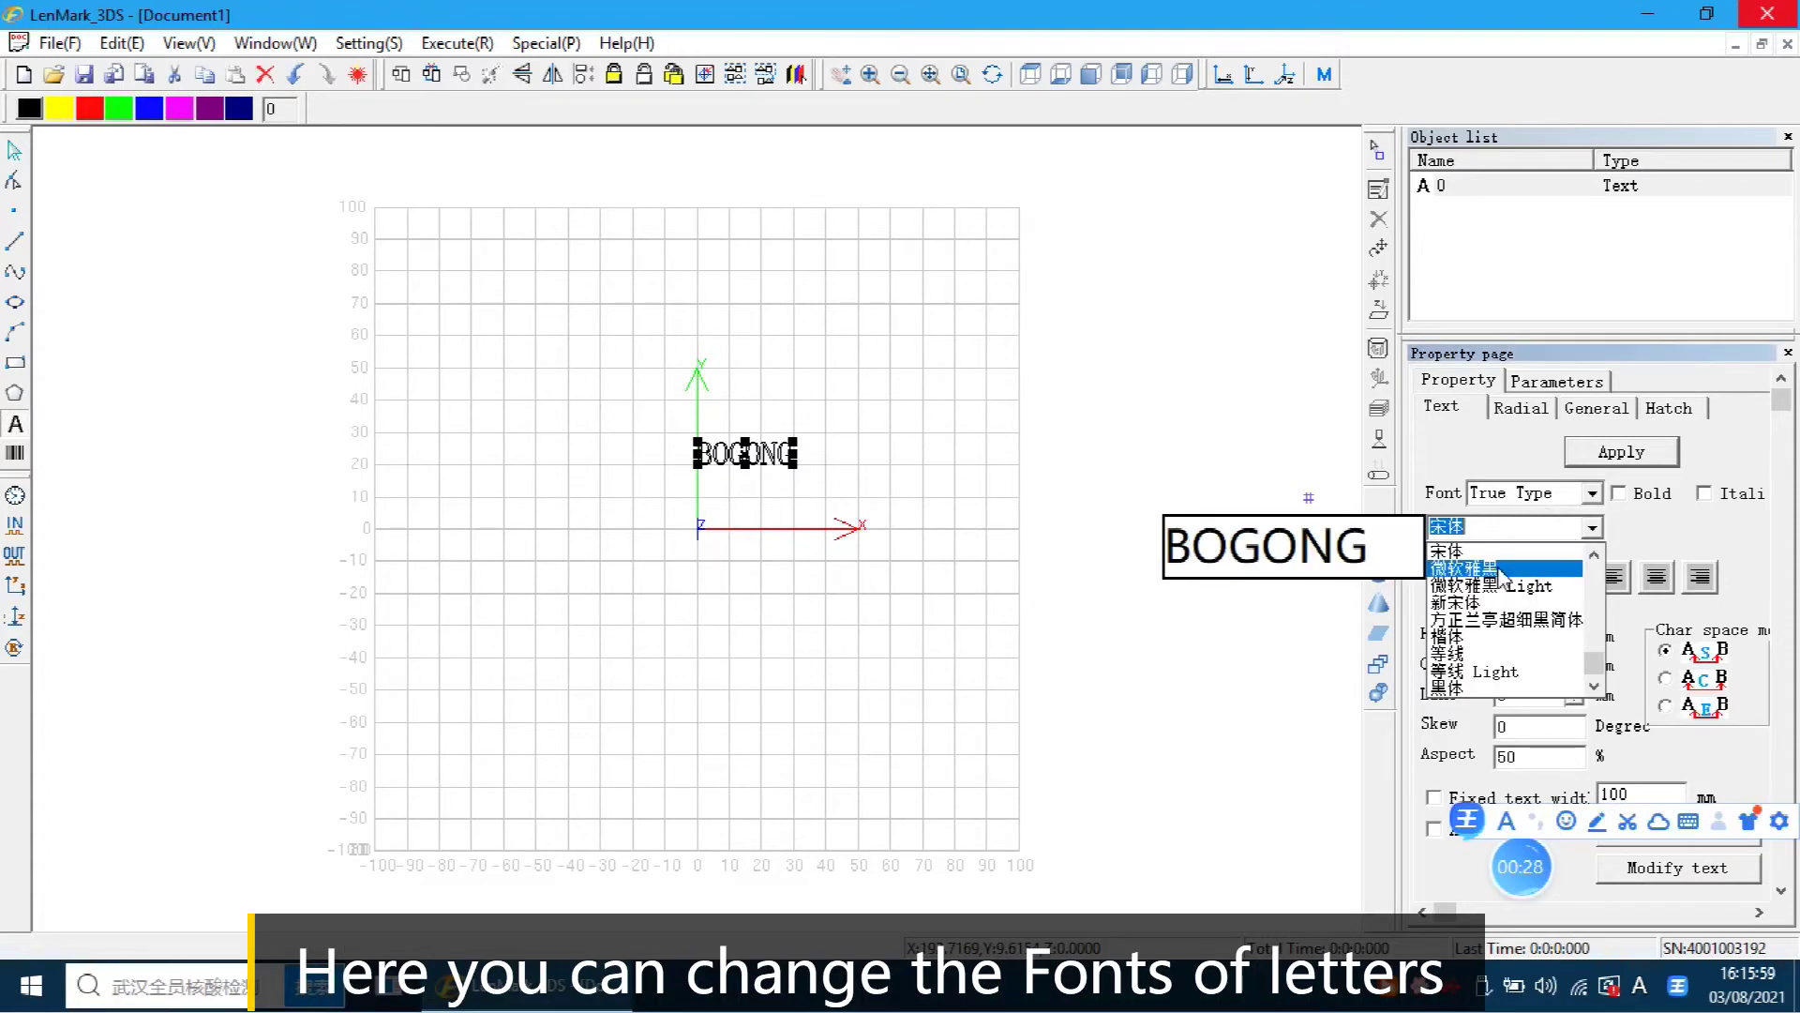
type("A")
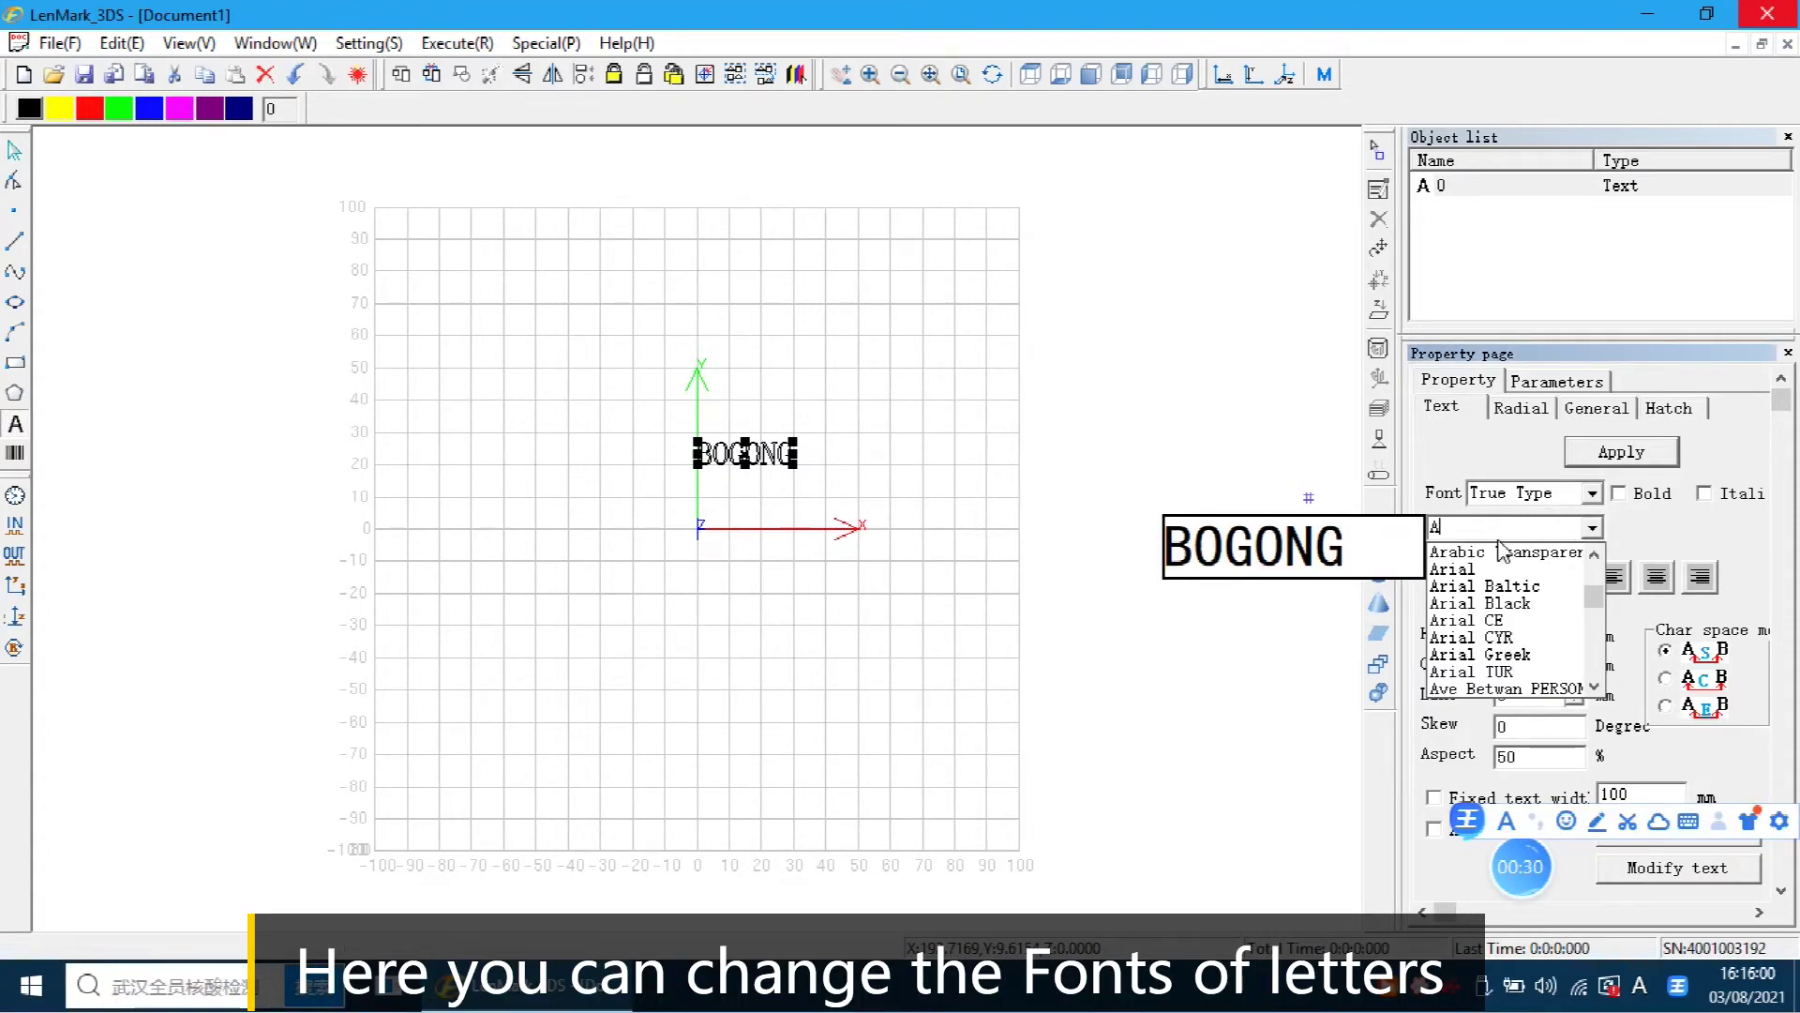
left_click(1505, 604)
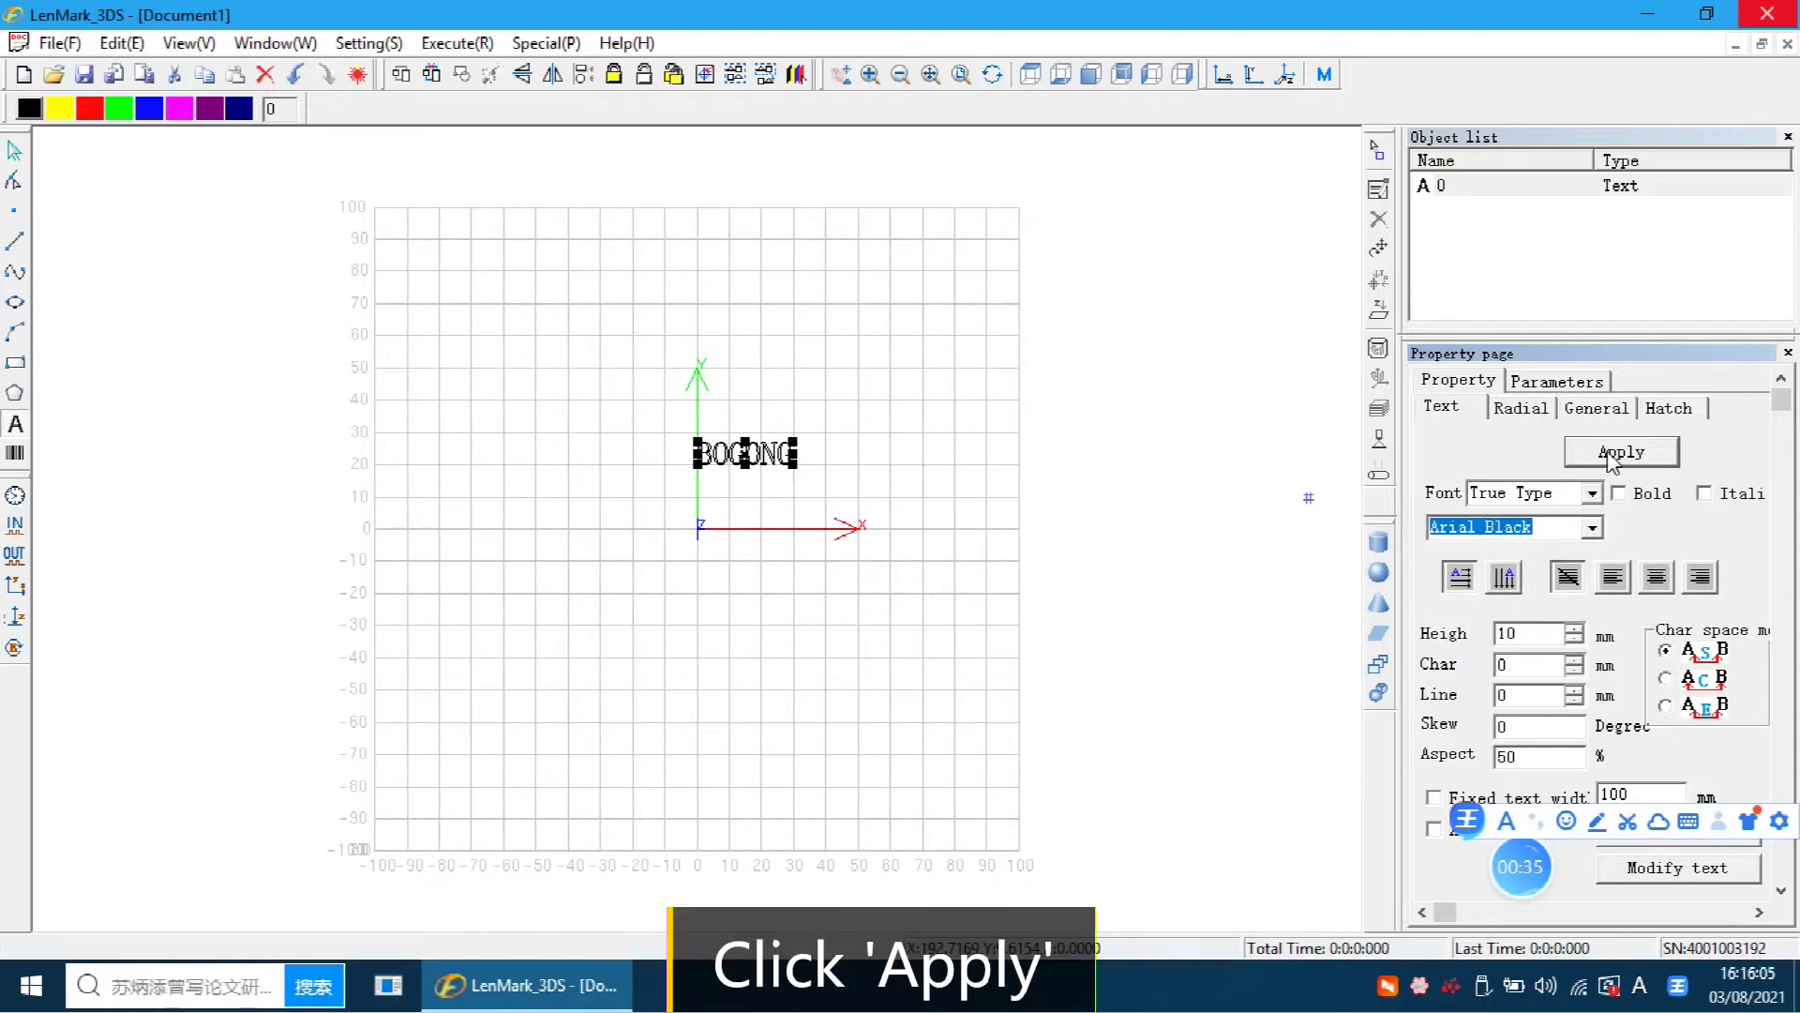
left_click(1610, 458)
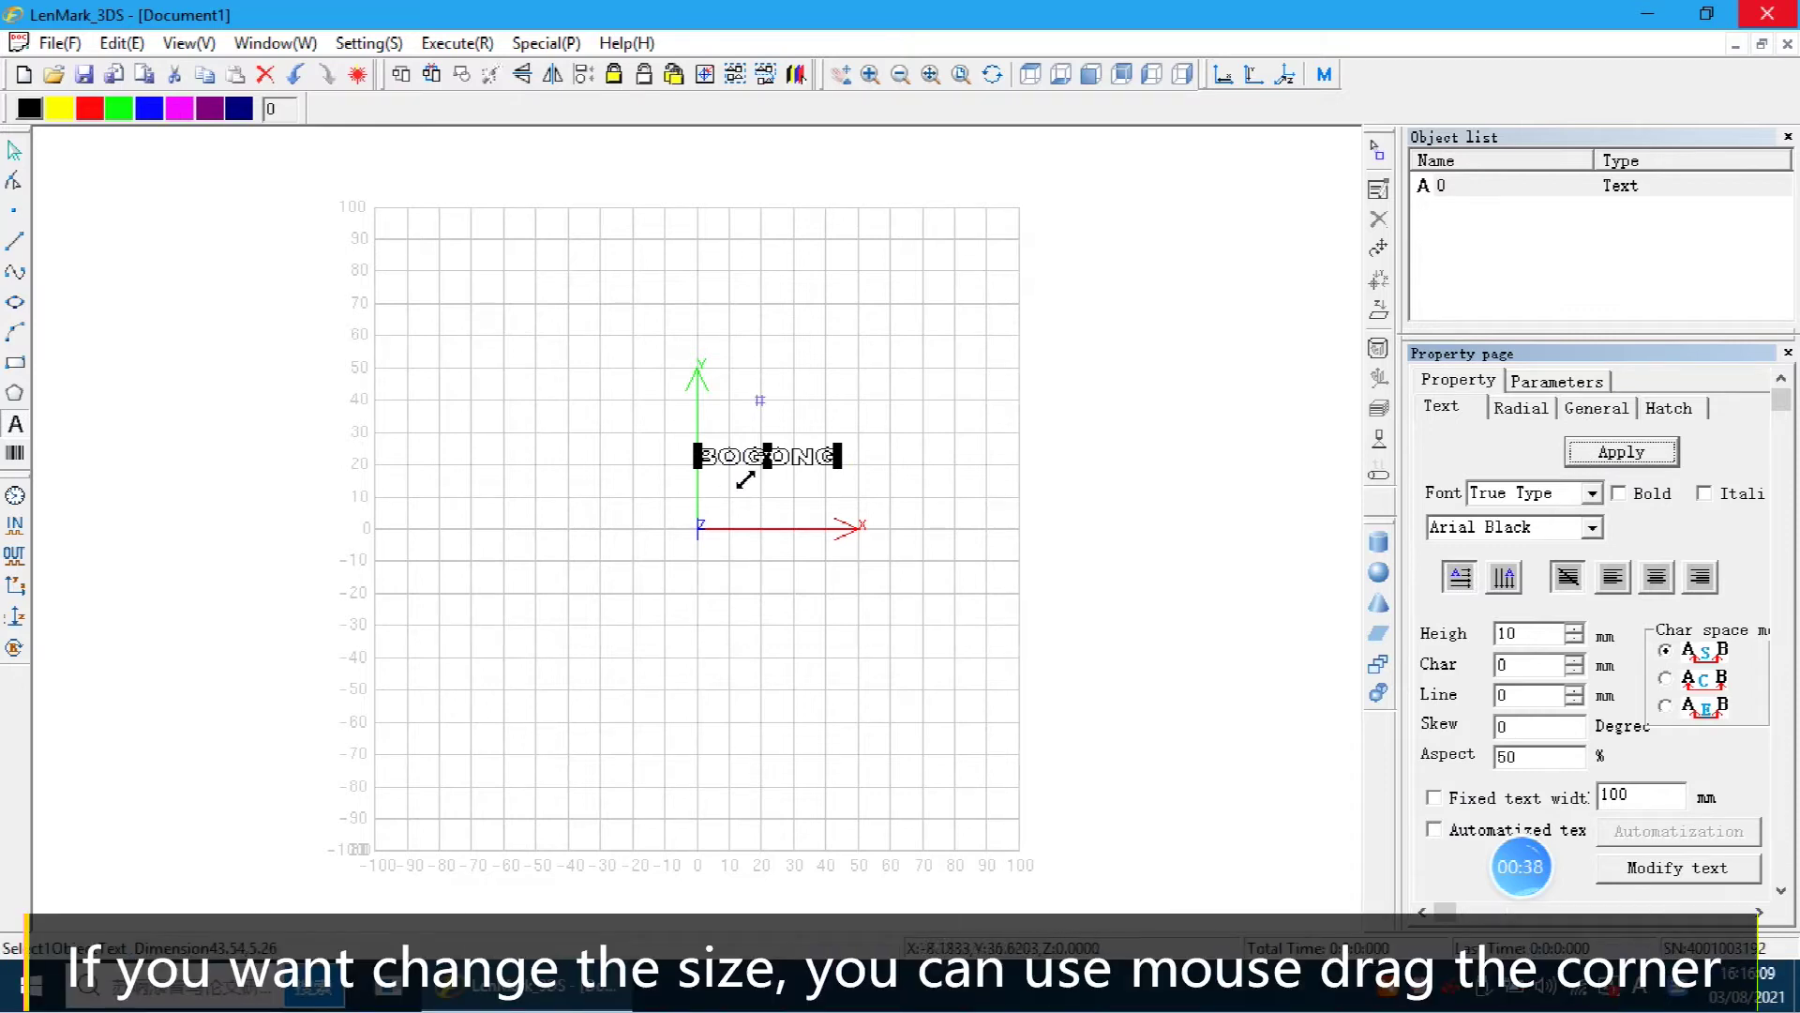
left_click(15, 150)
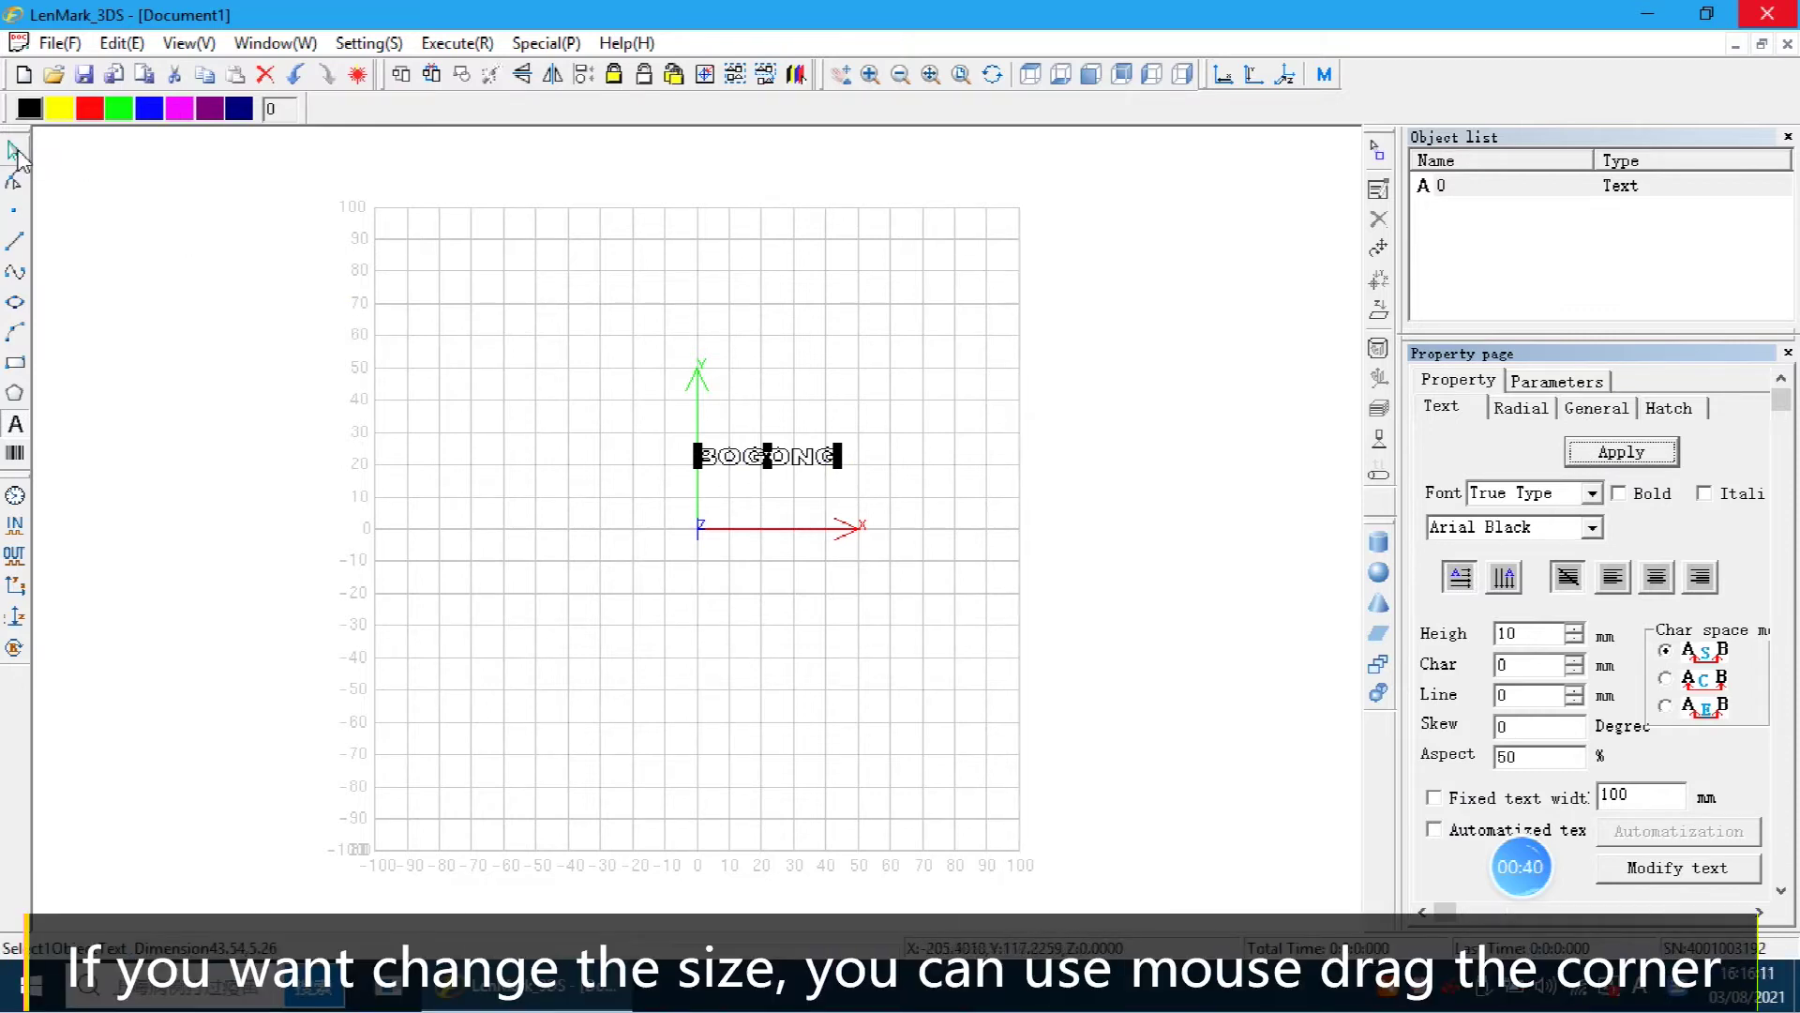
left_click_drag(840, 462, 944, 550)
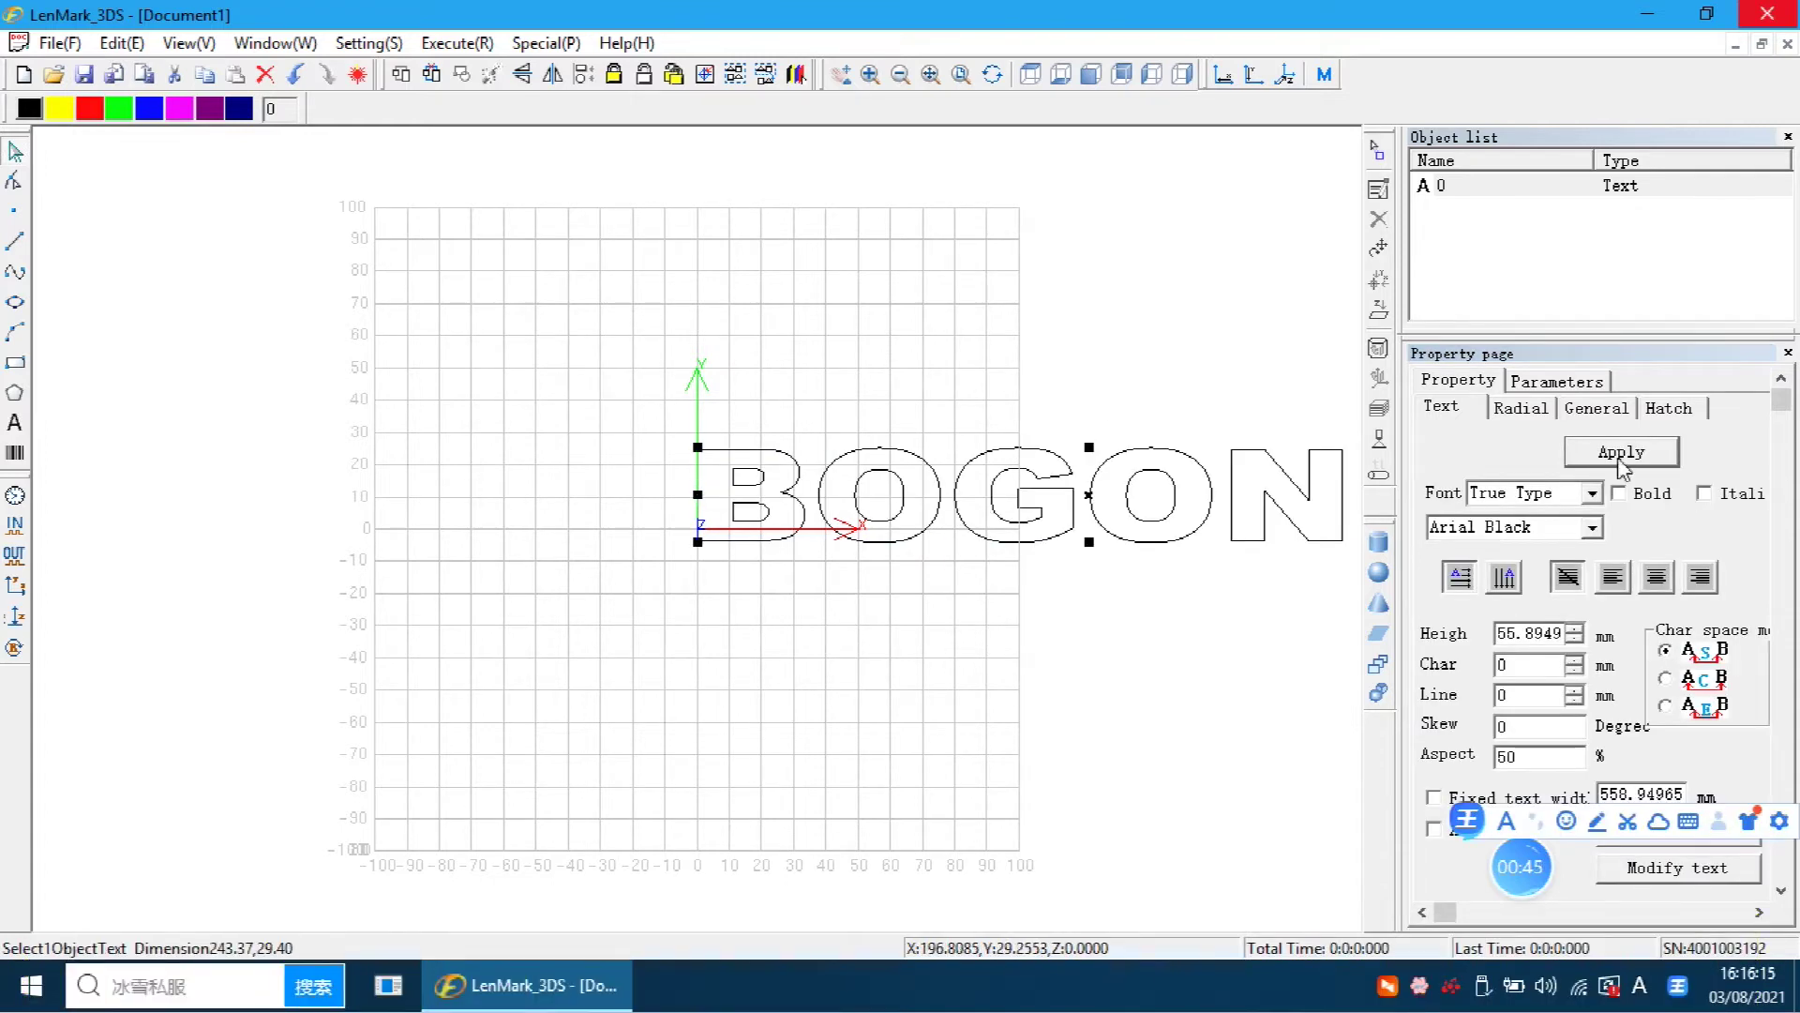
Step: Resize BOGONG proportionally to 50 × 6.0404 mm and centre it at position 0, 0, 0
left_click(1605, 410)
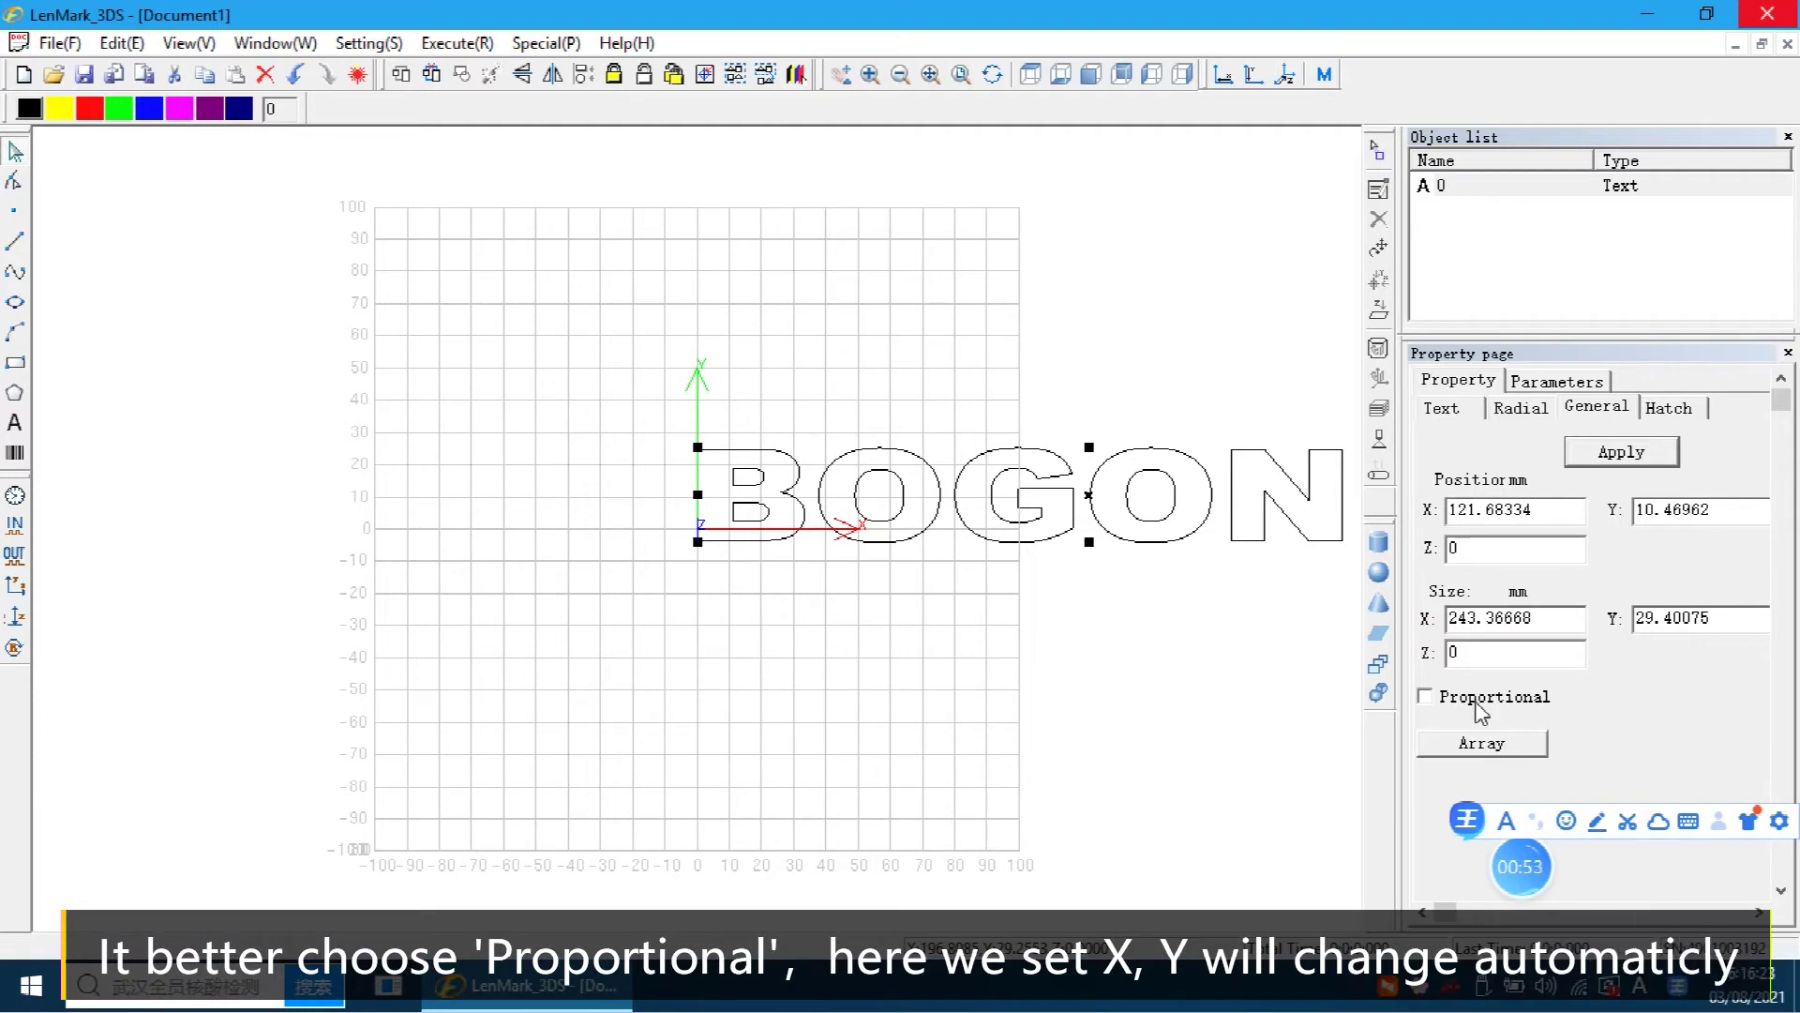
left_click(1424, 699)
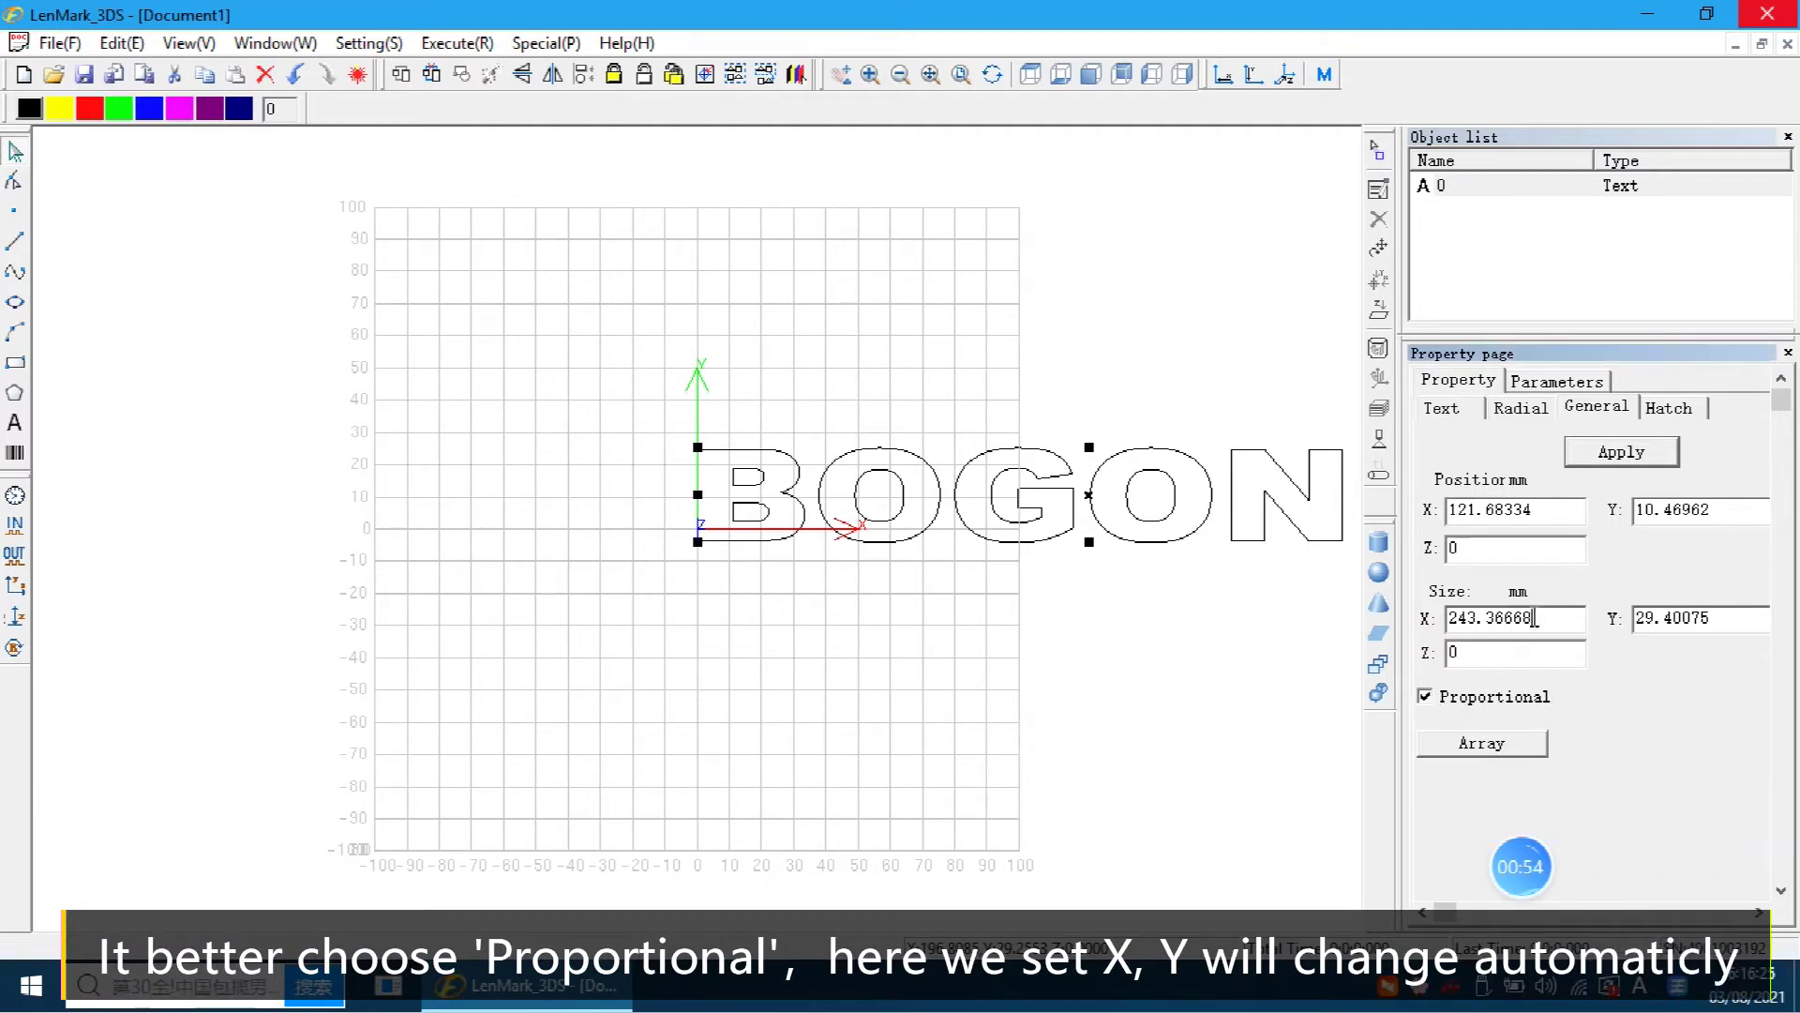
left_click_drag(1536, 618, 1452, 600)
type("50")
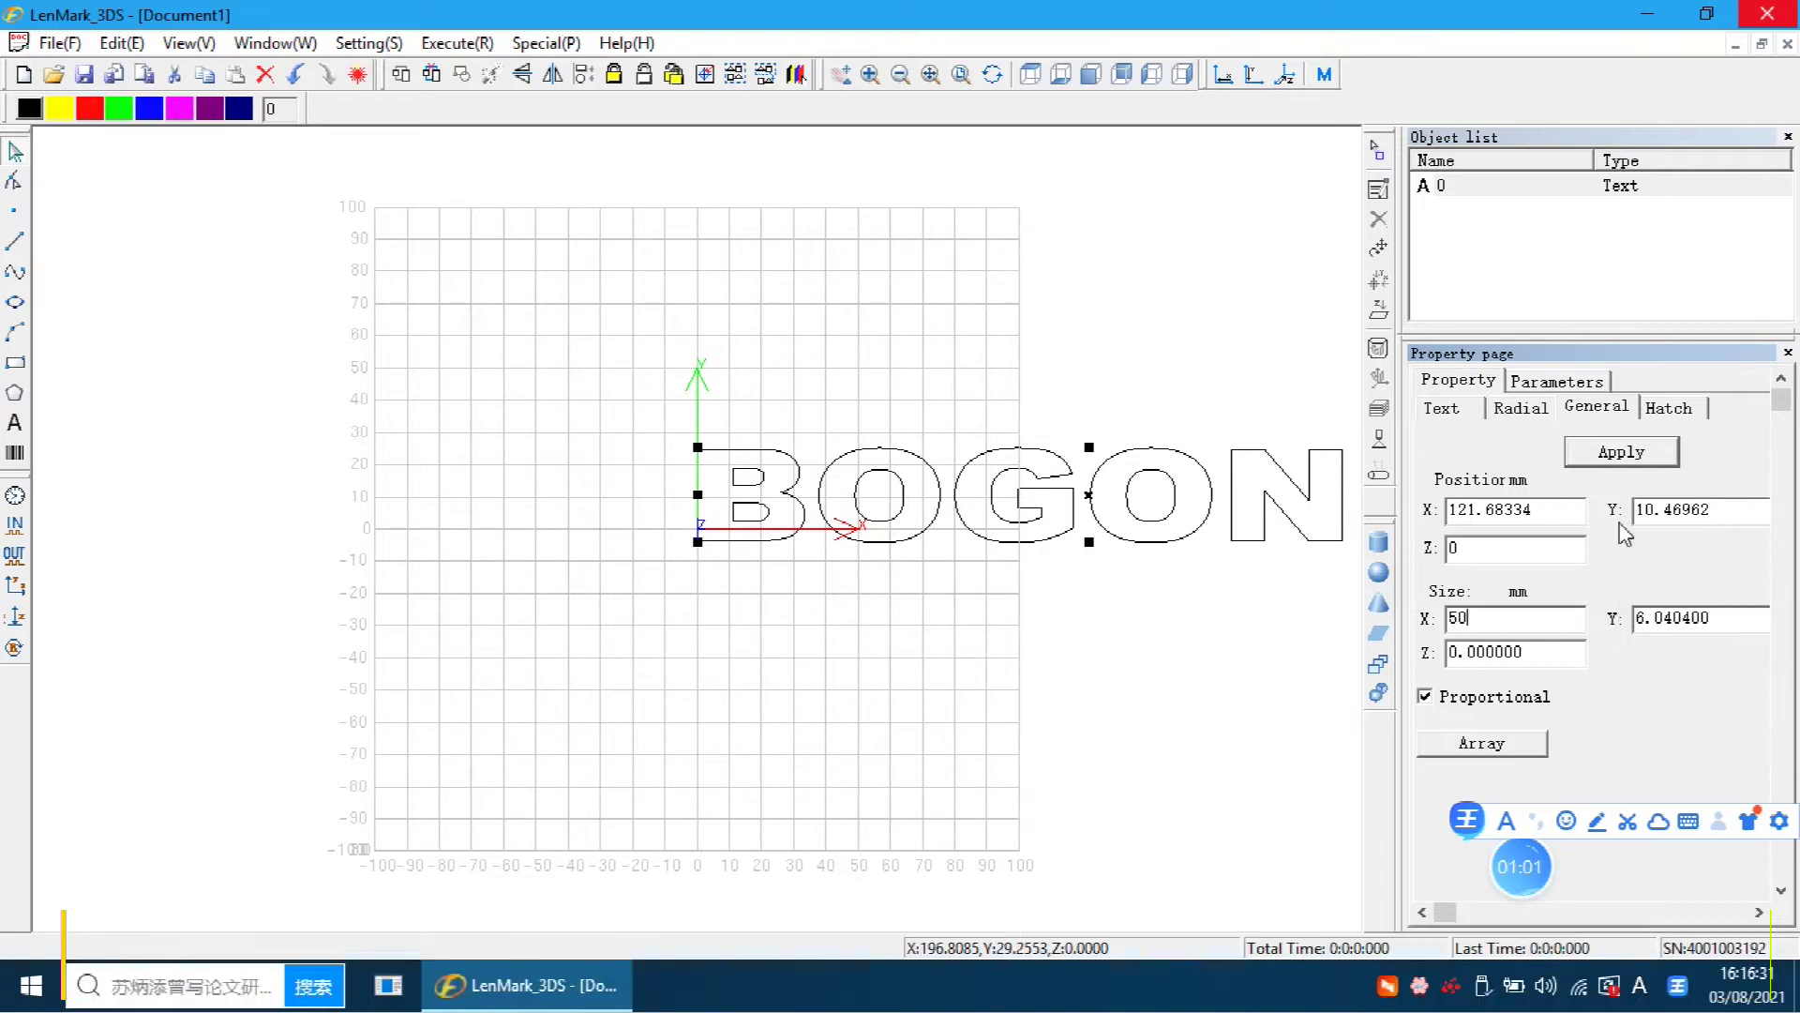
left_click(1621, 453)
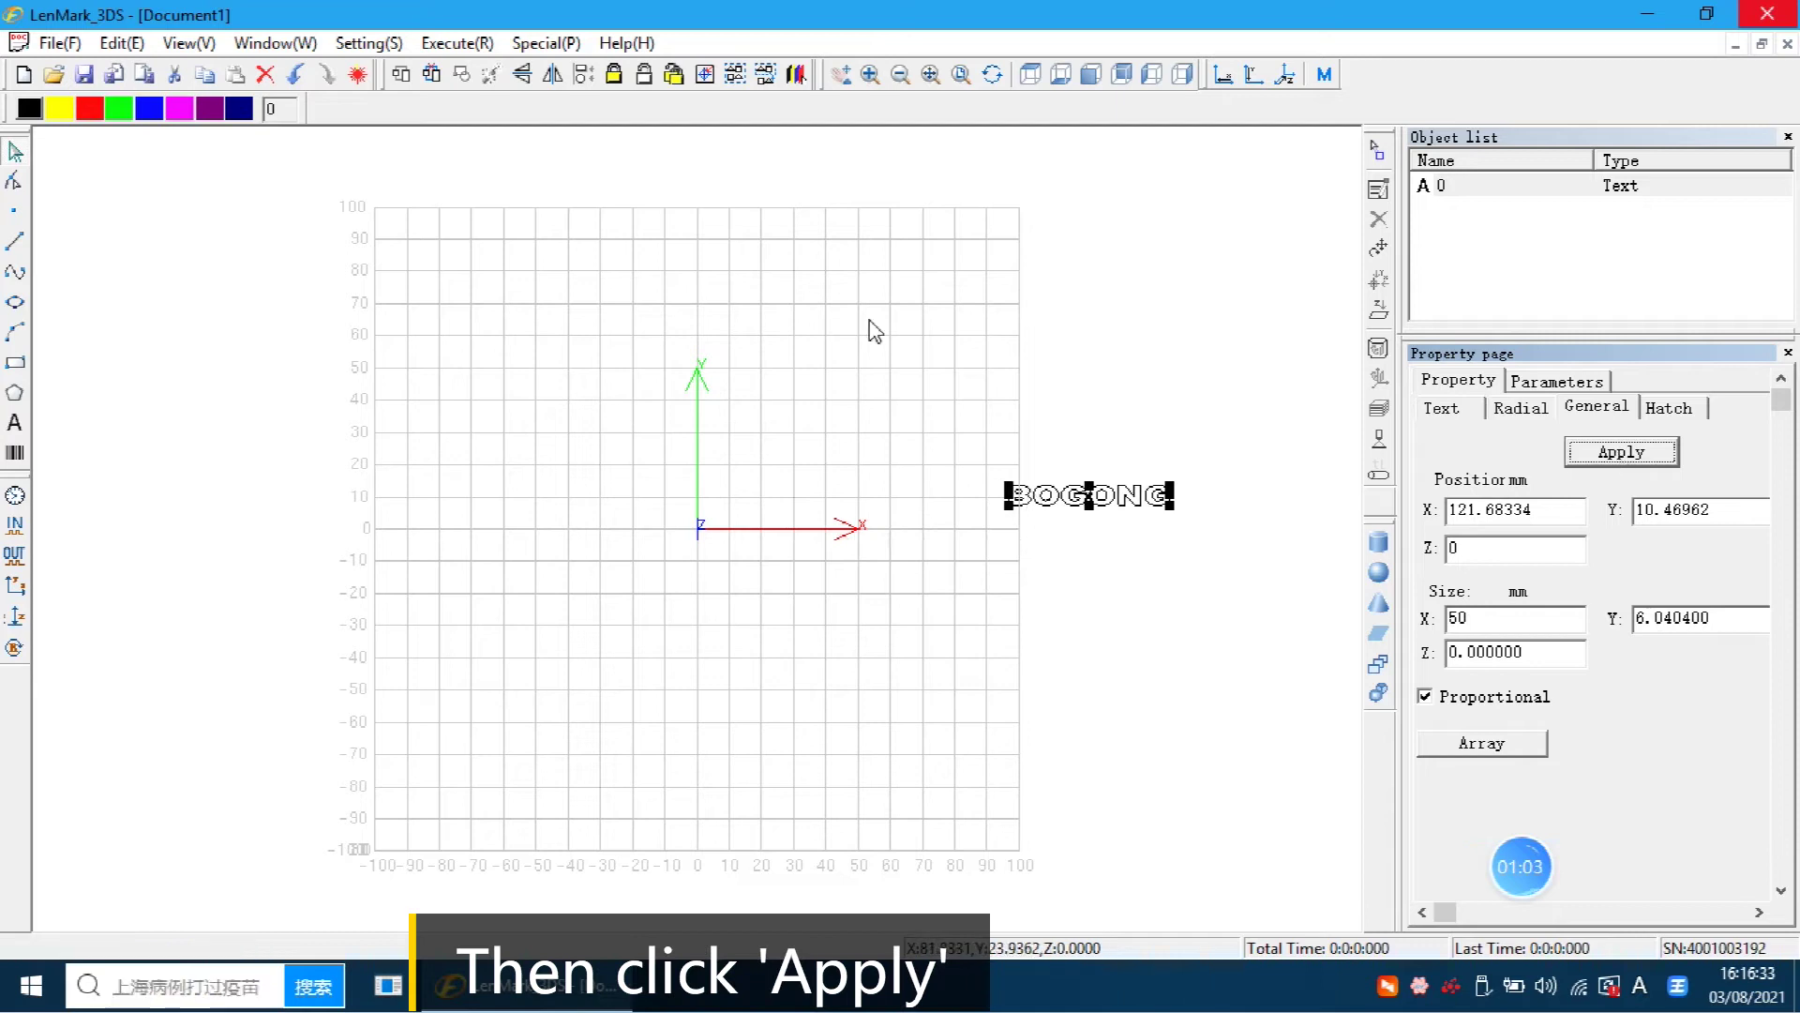
left_click(704, 74)
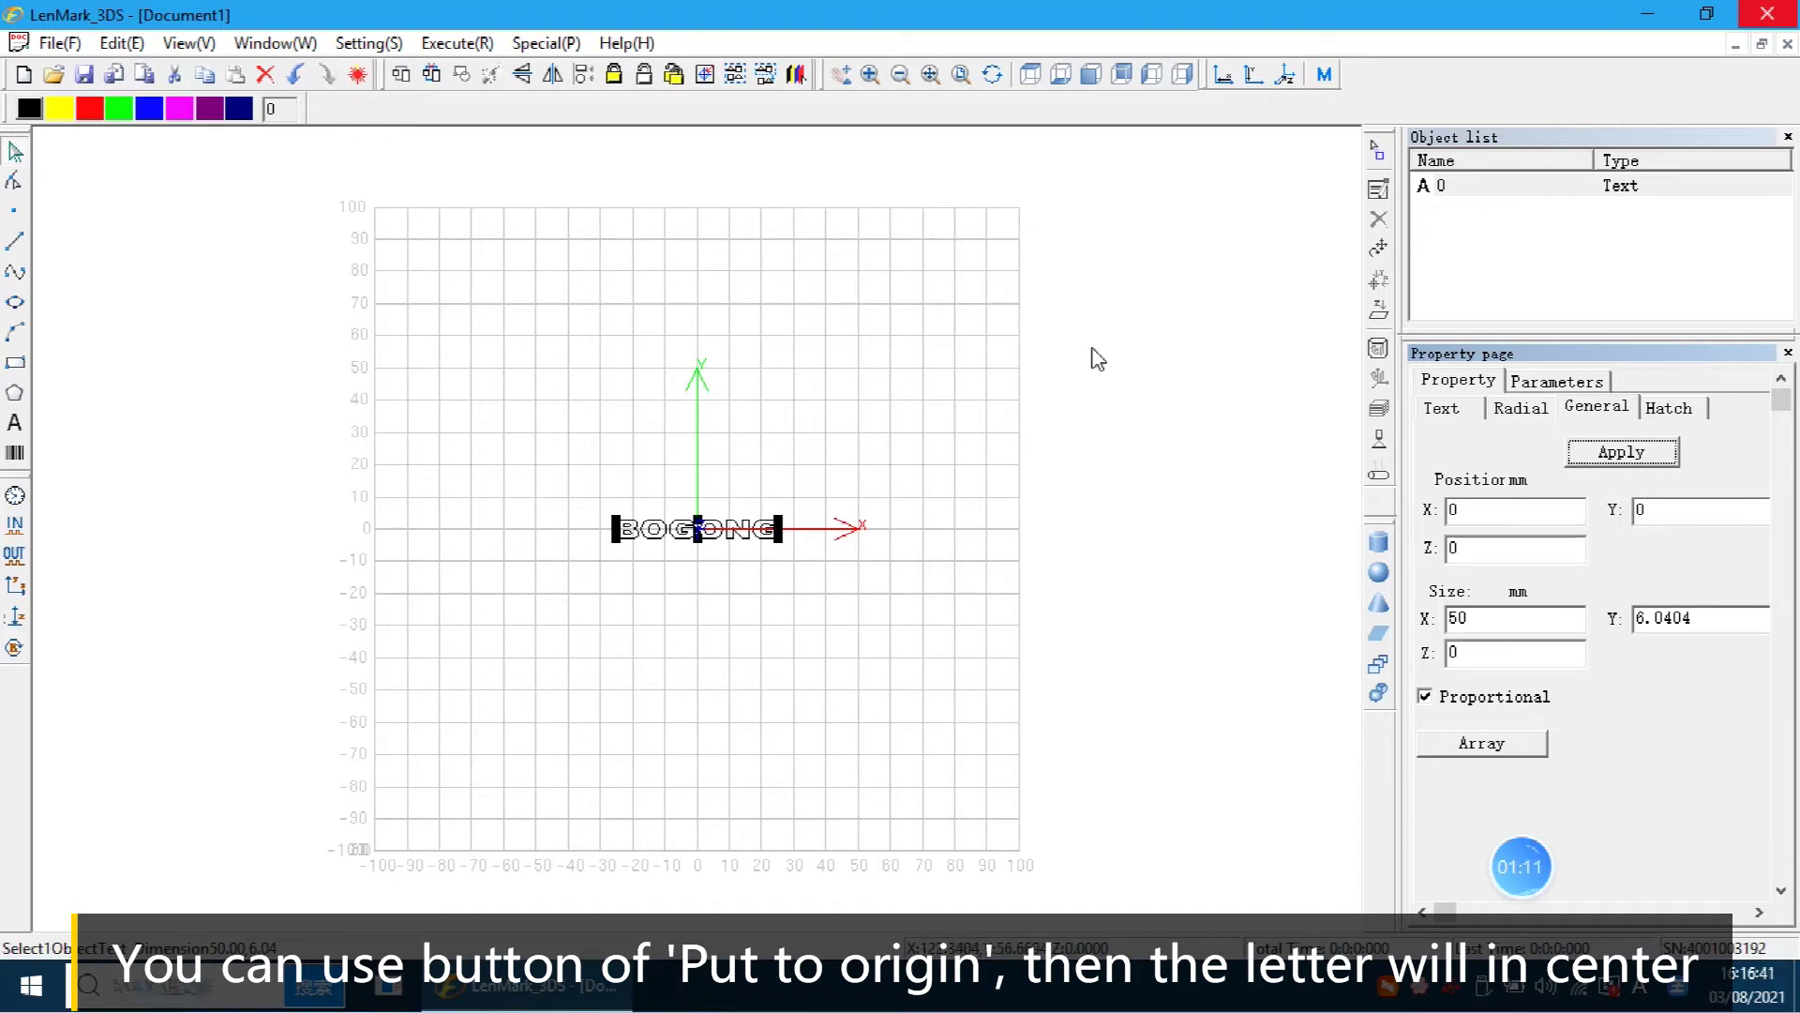
left_click(368, 43)
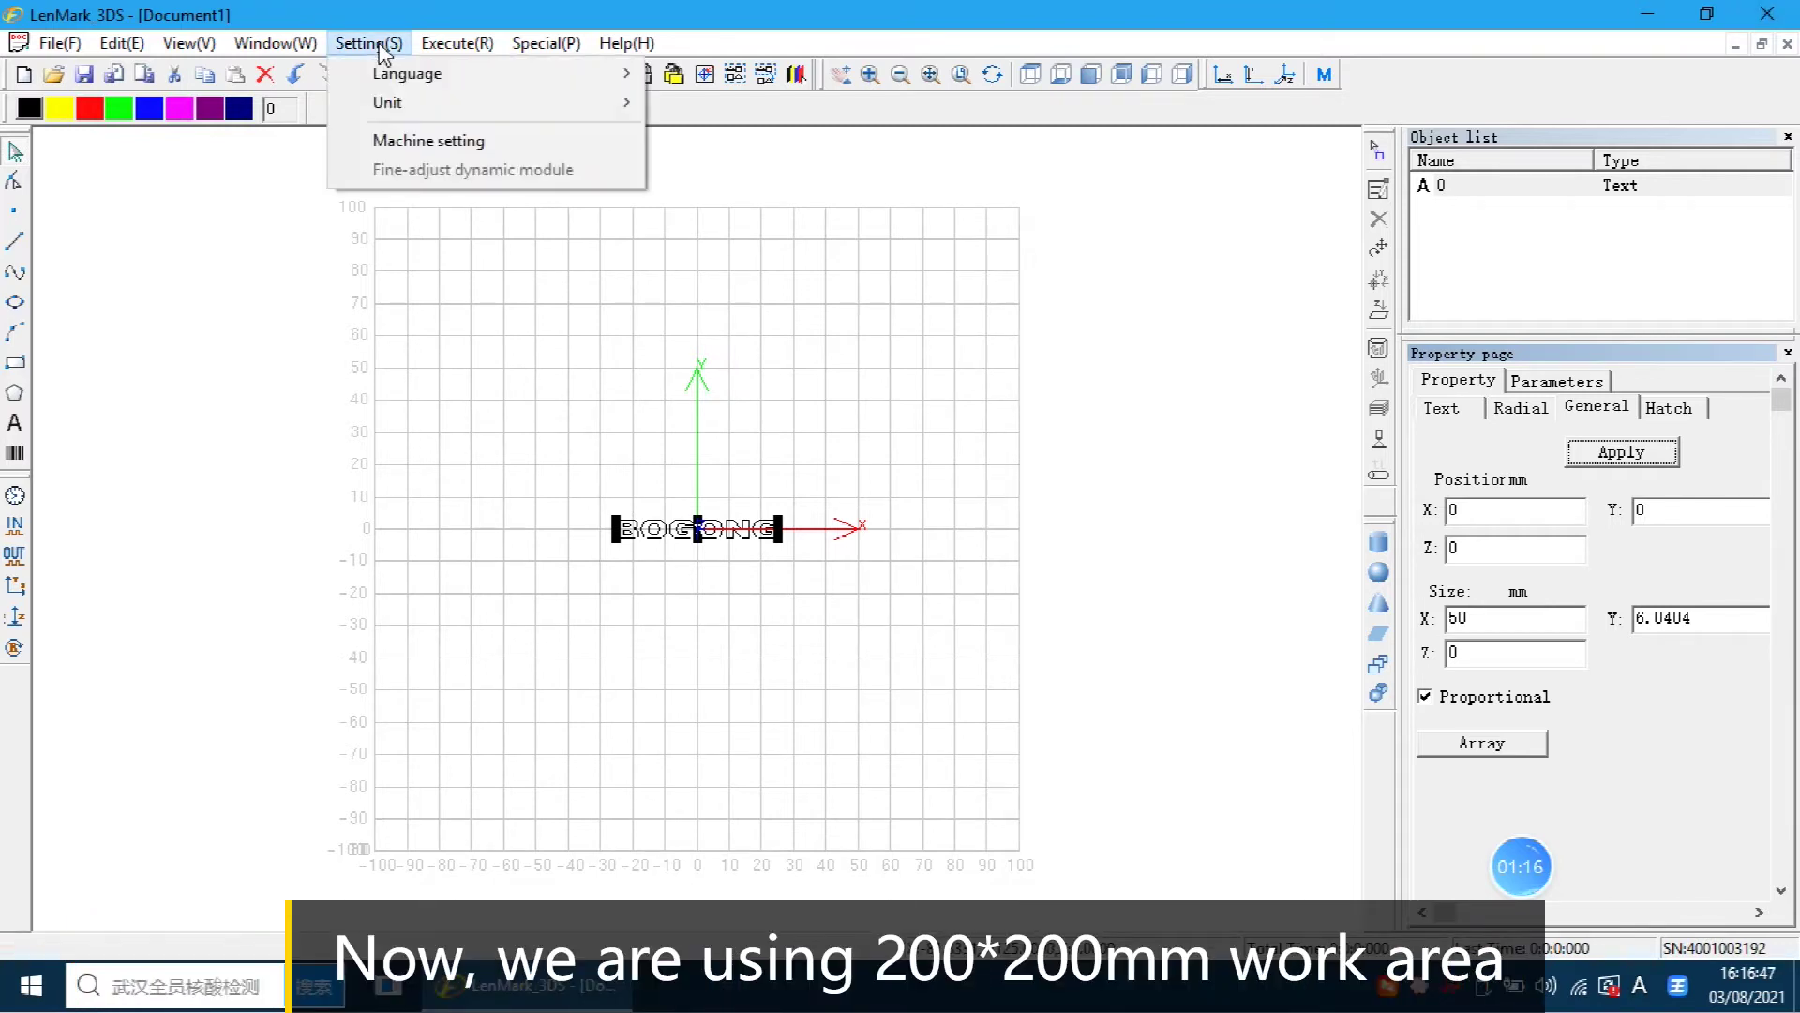
left_click(394, 140)
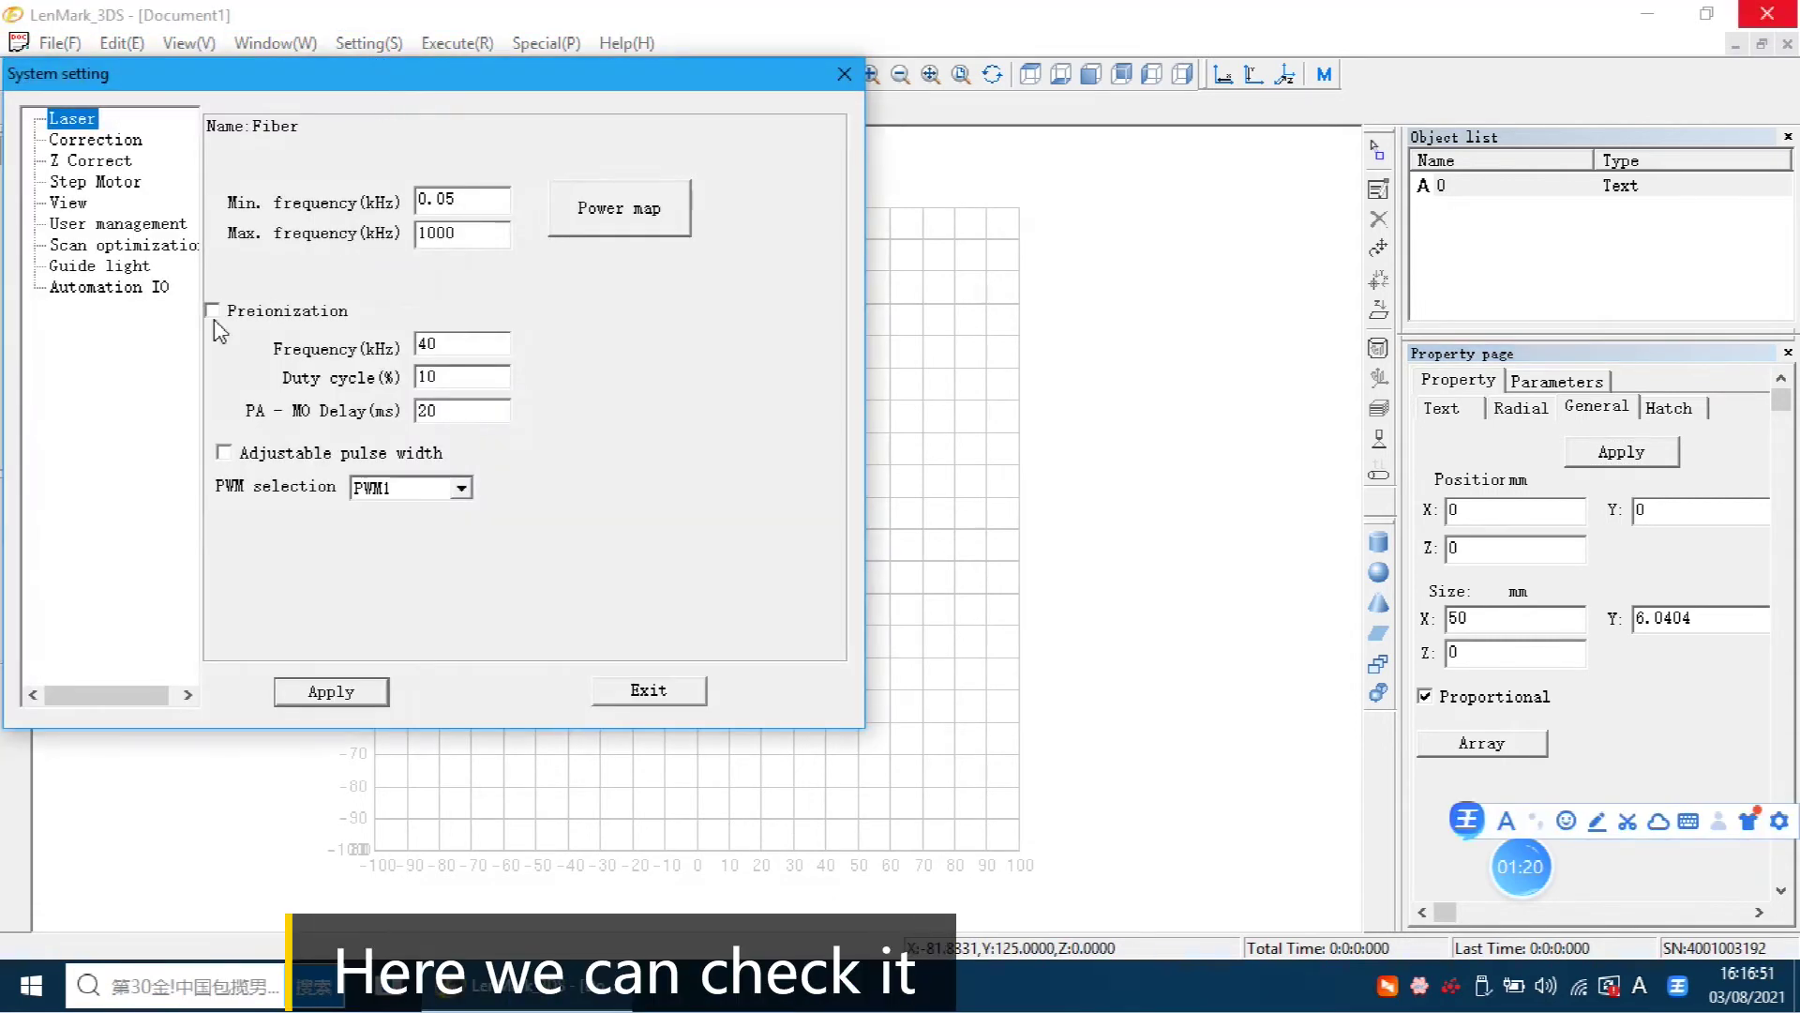
left_click(89, 141)
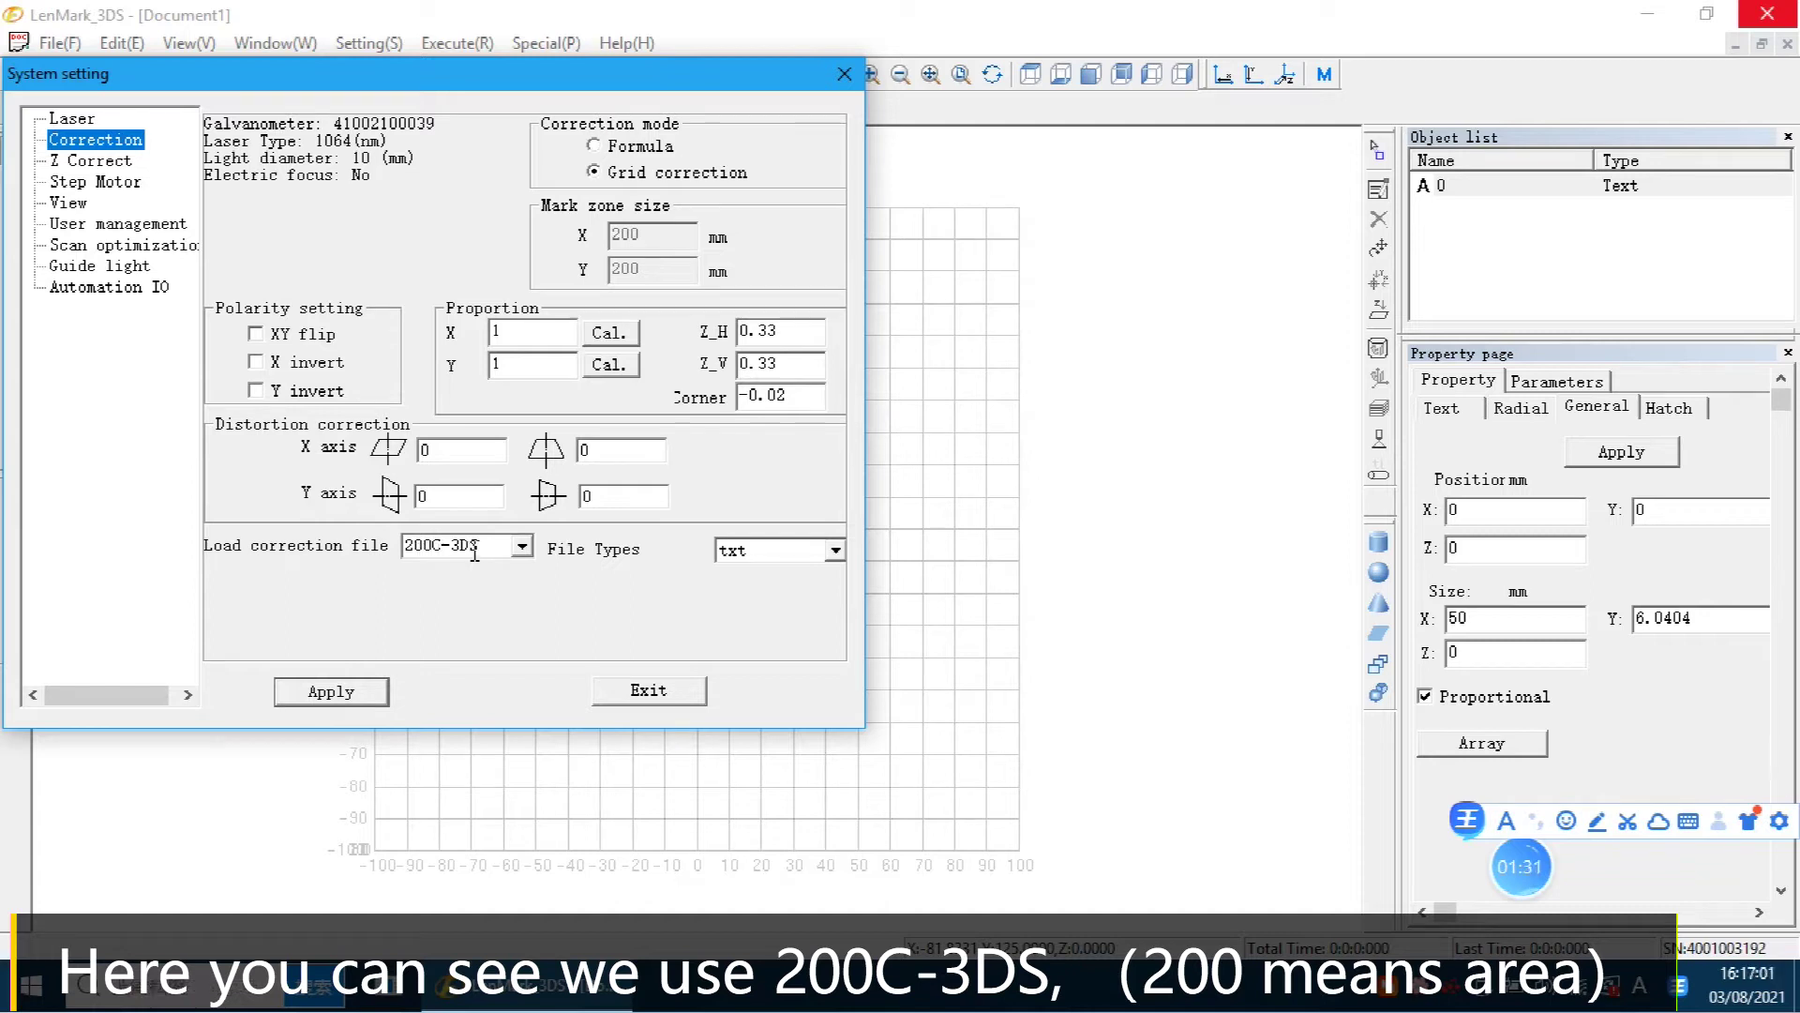
left_click(89, 161)
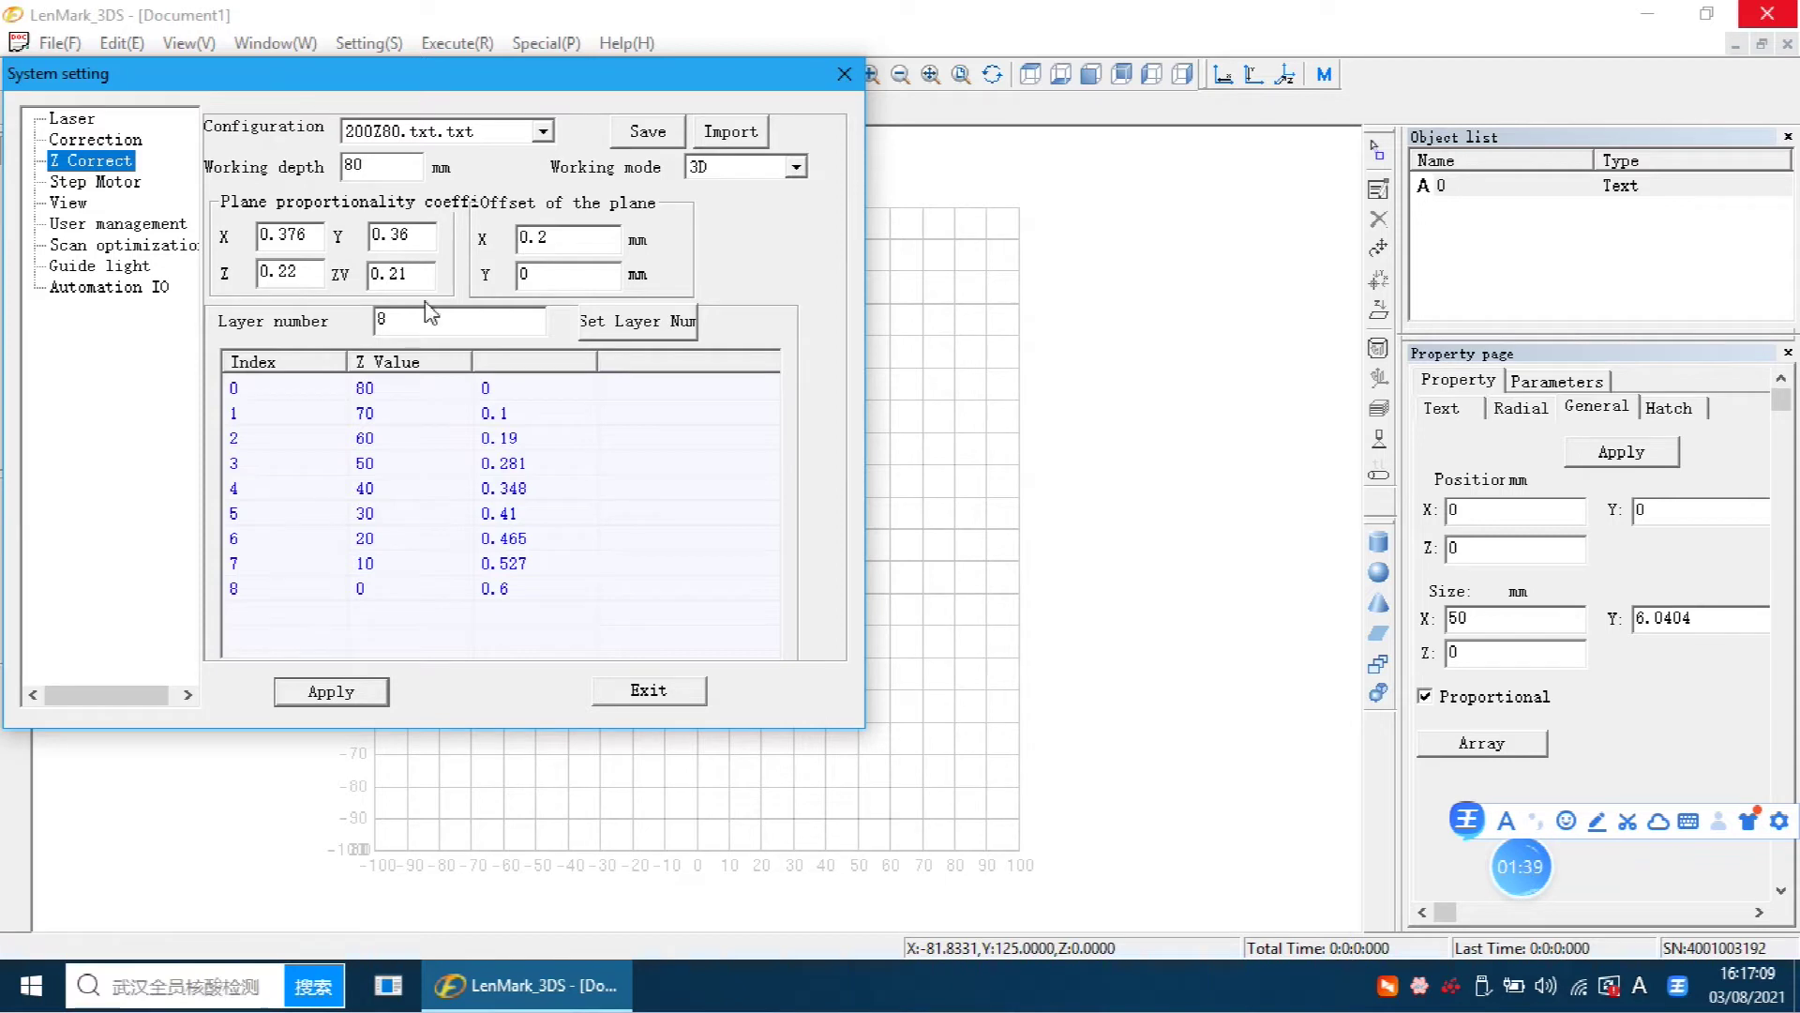
left_click(332, 691)
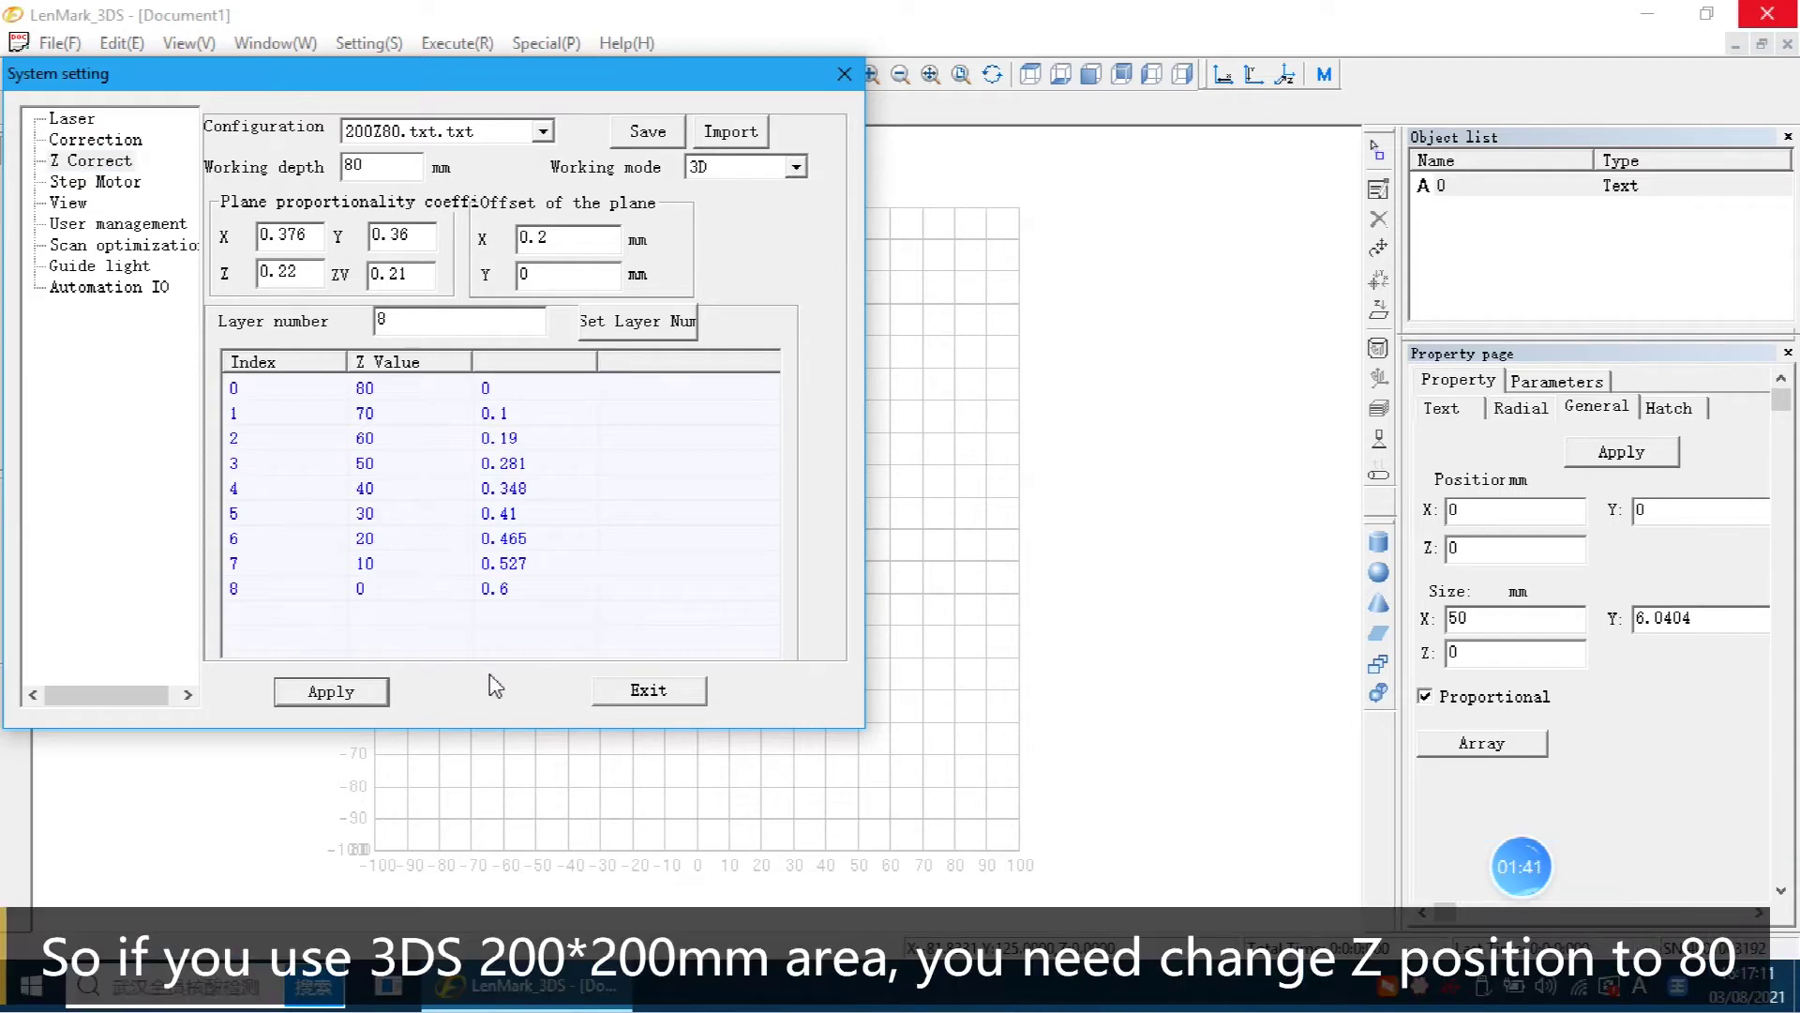
left_click(644, 699)
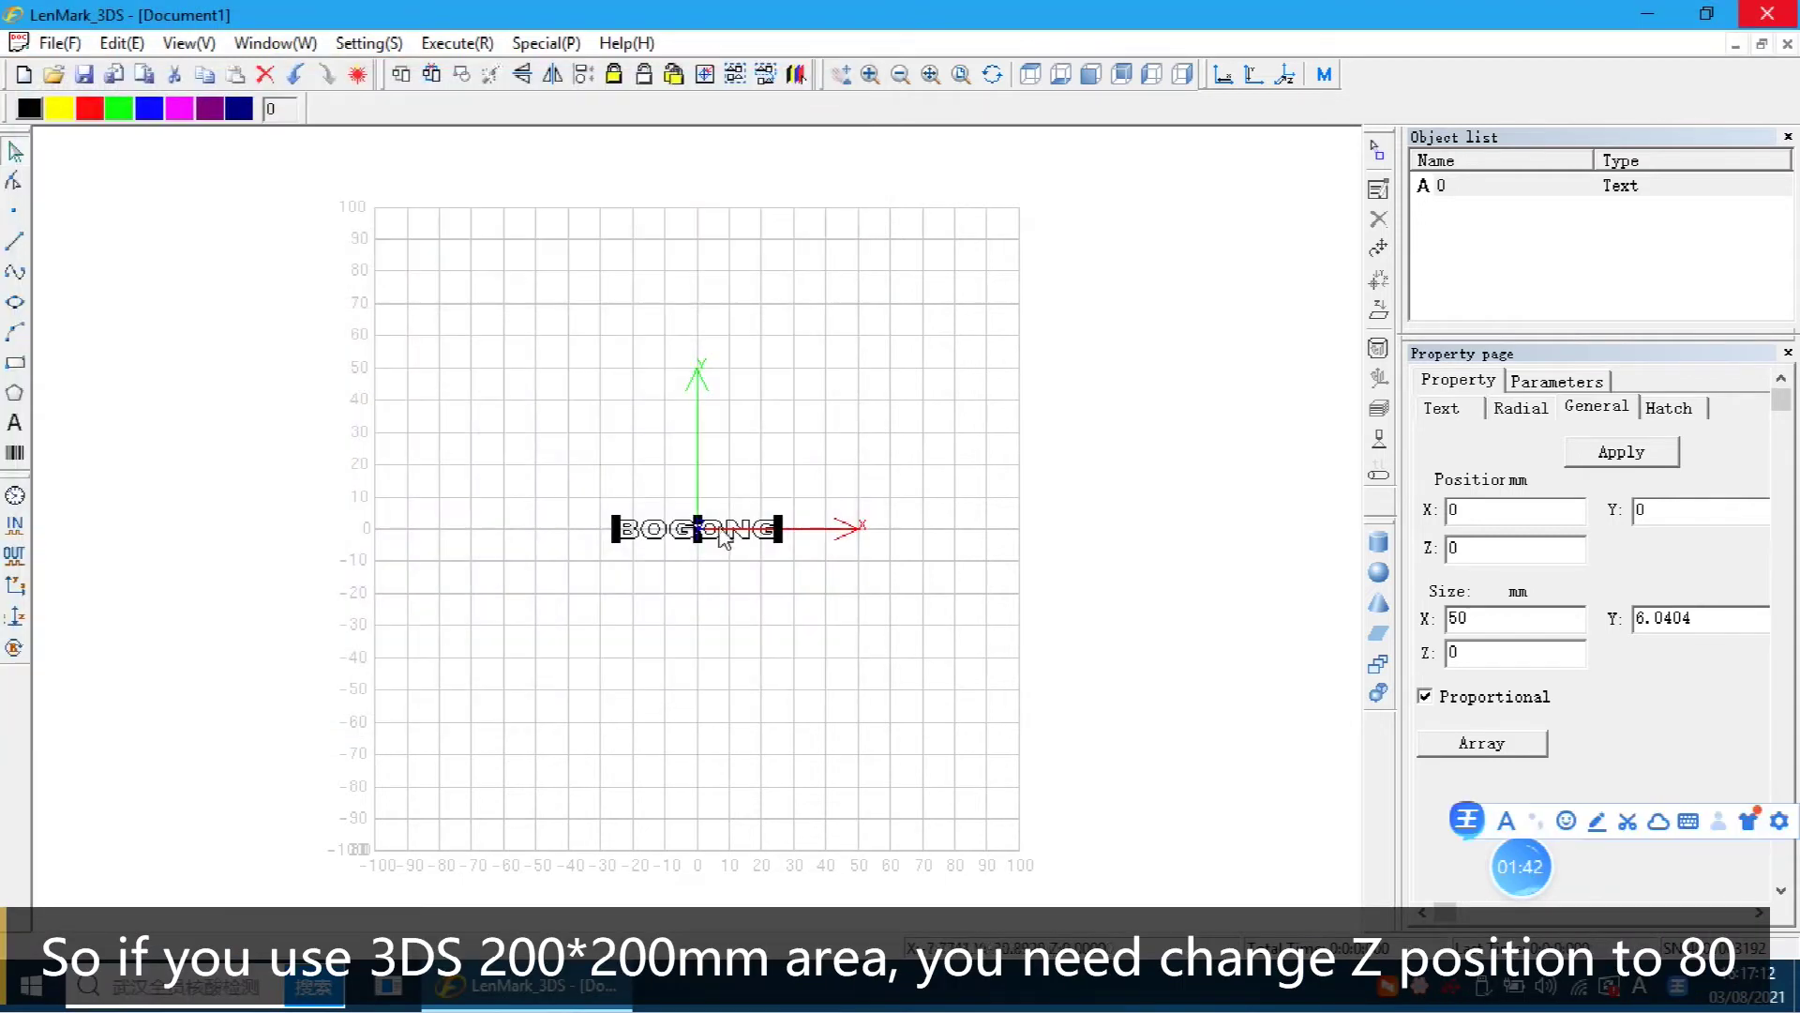
double_click(1455, 550)
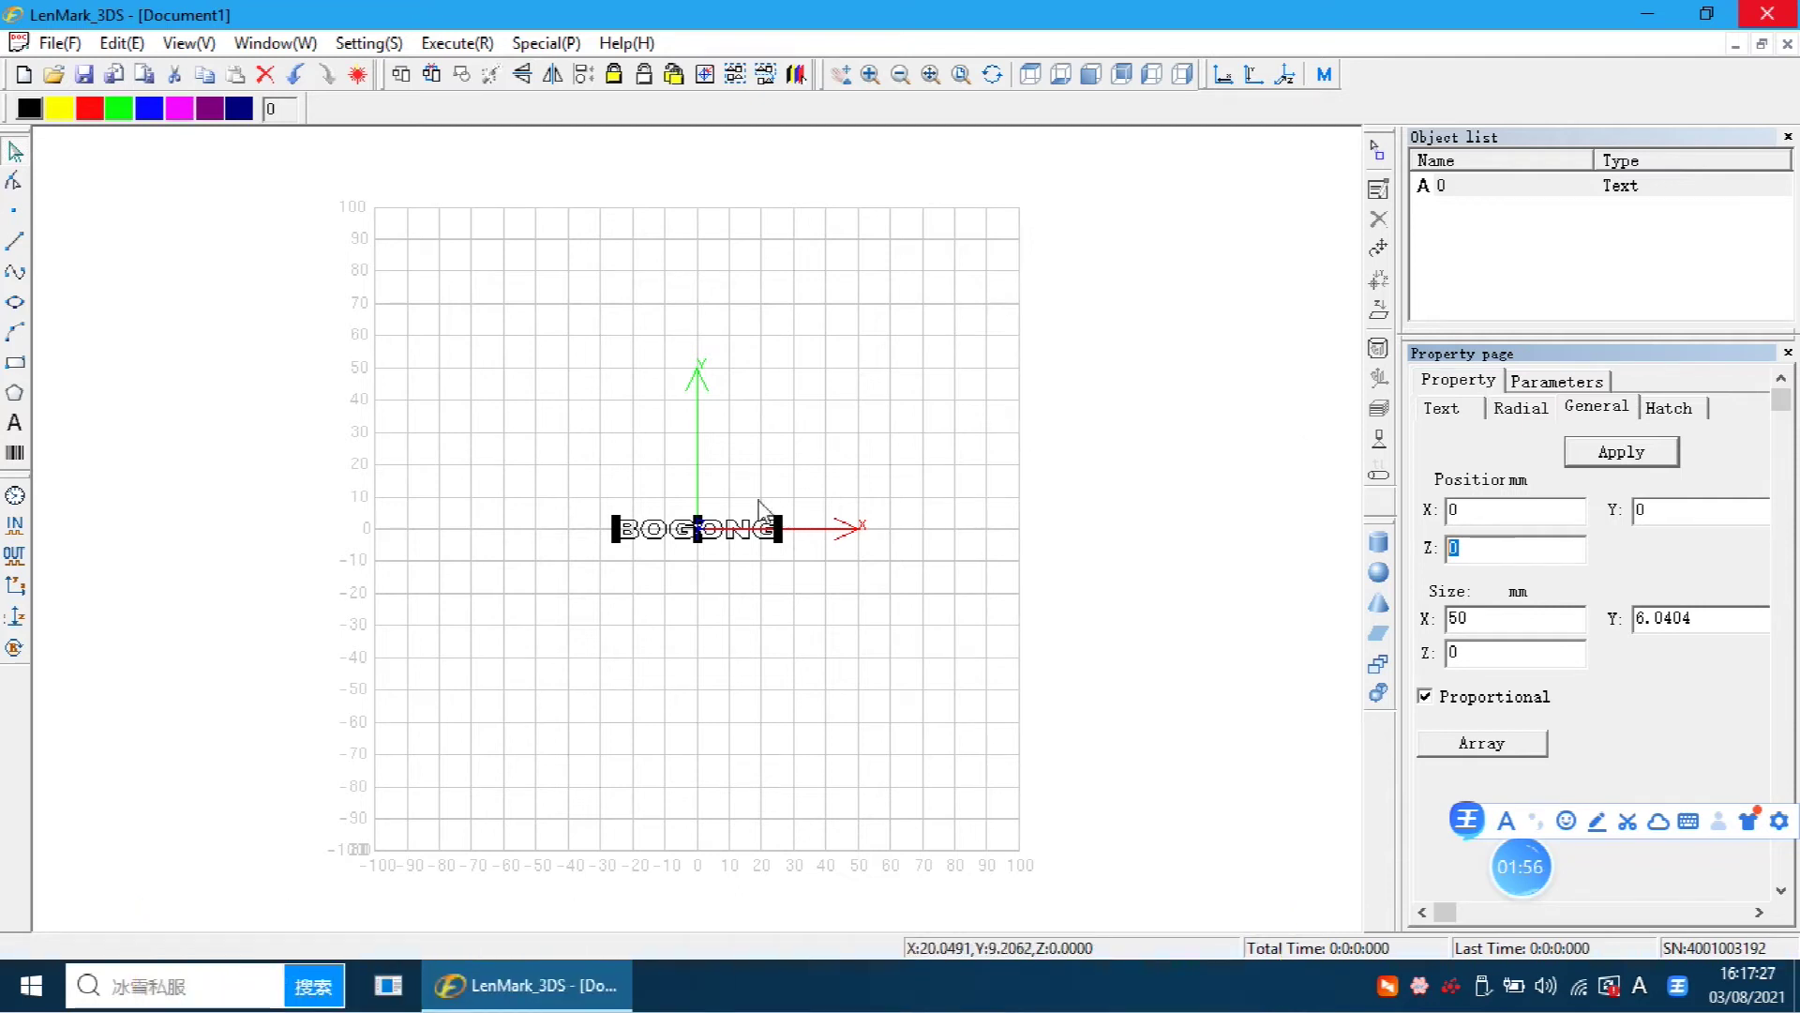
left_click(1477, 549)
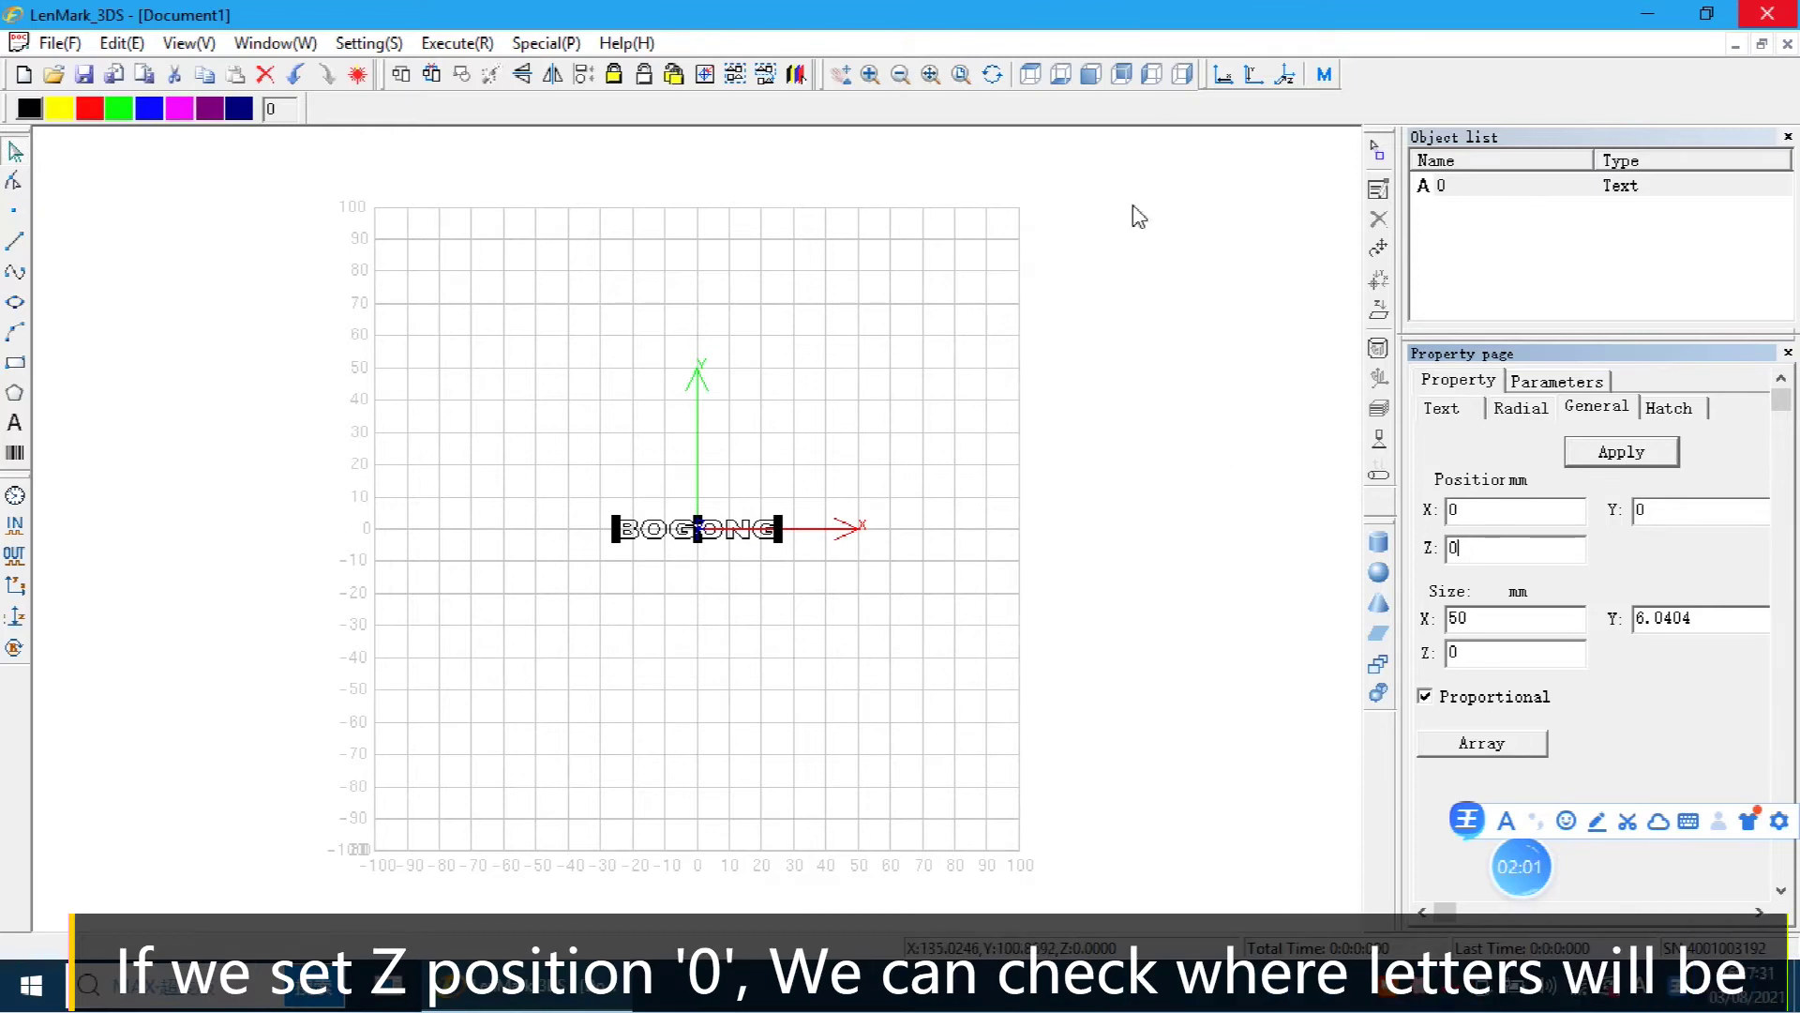
Step: From the right-side view, set BOGONG's Z position to 80 mm and apply it
left_click(1184, 75)
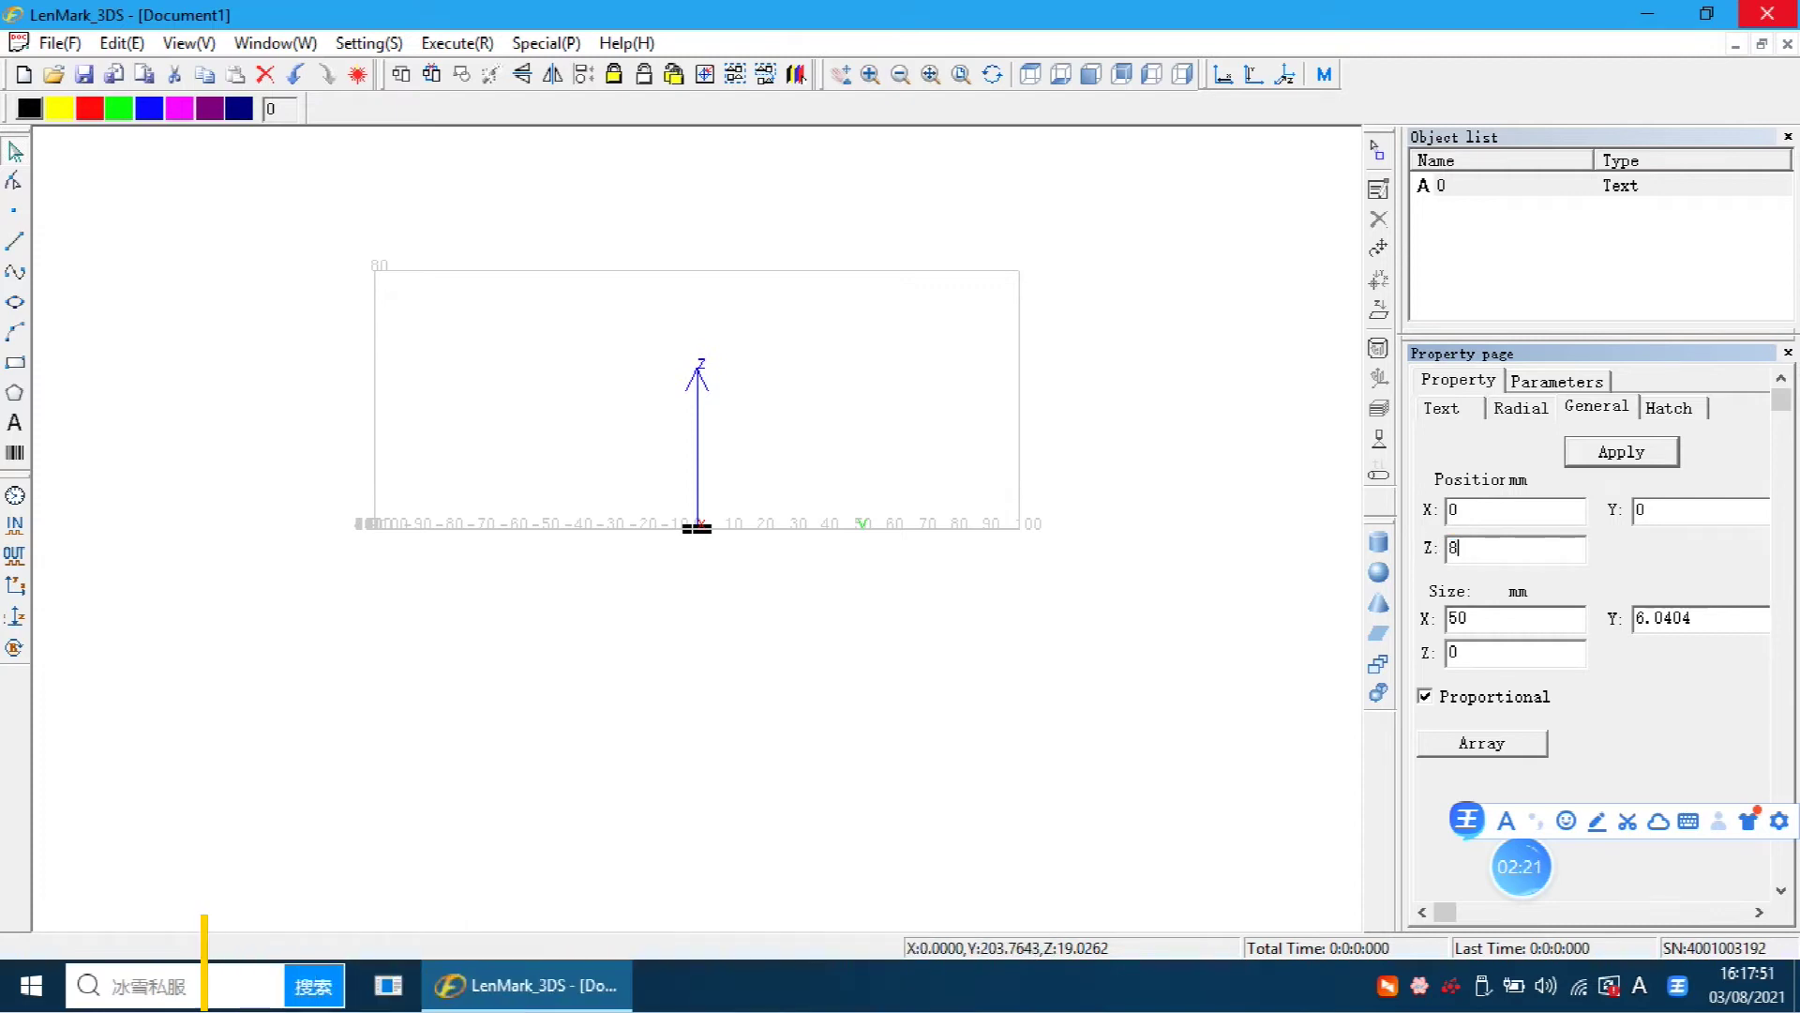
type("80")
left_click(1620, 453)
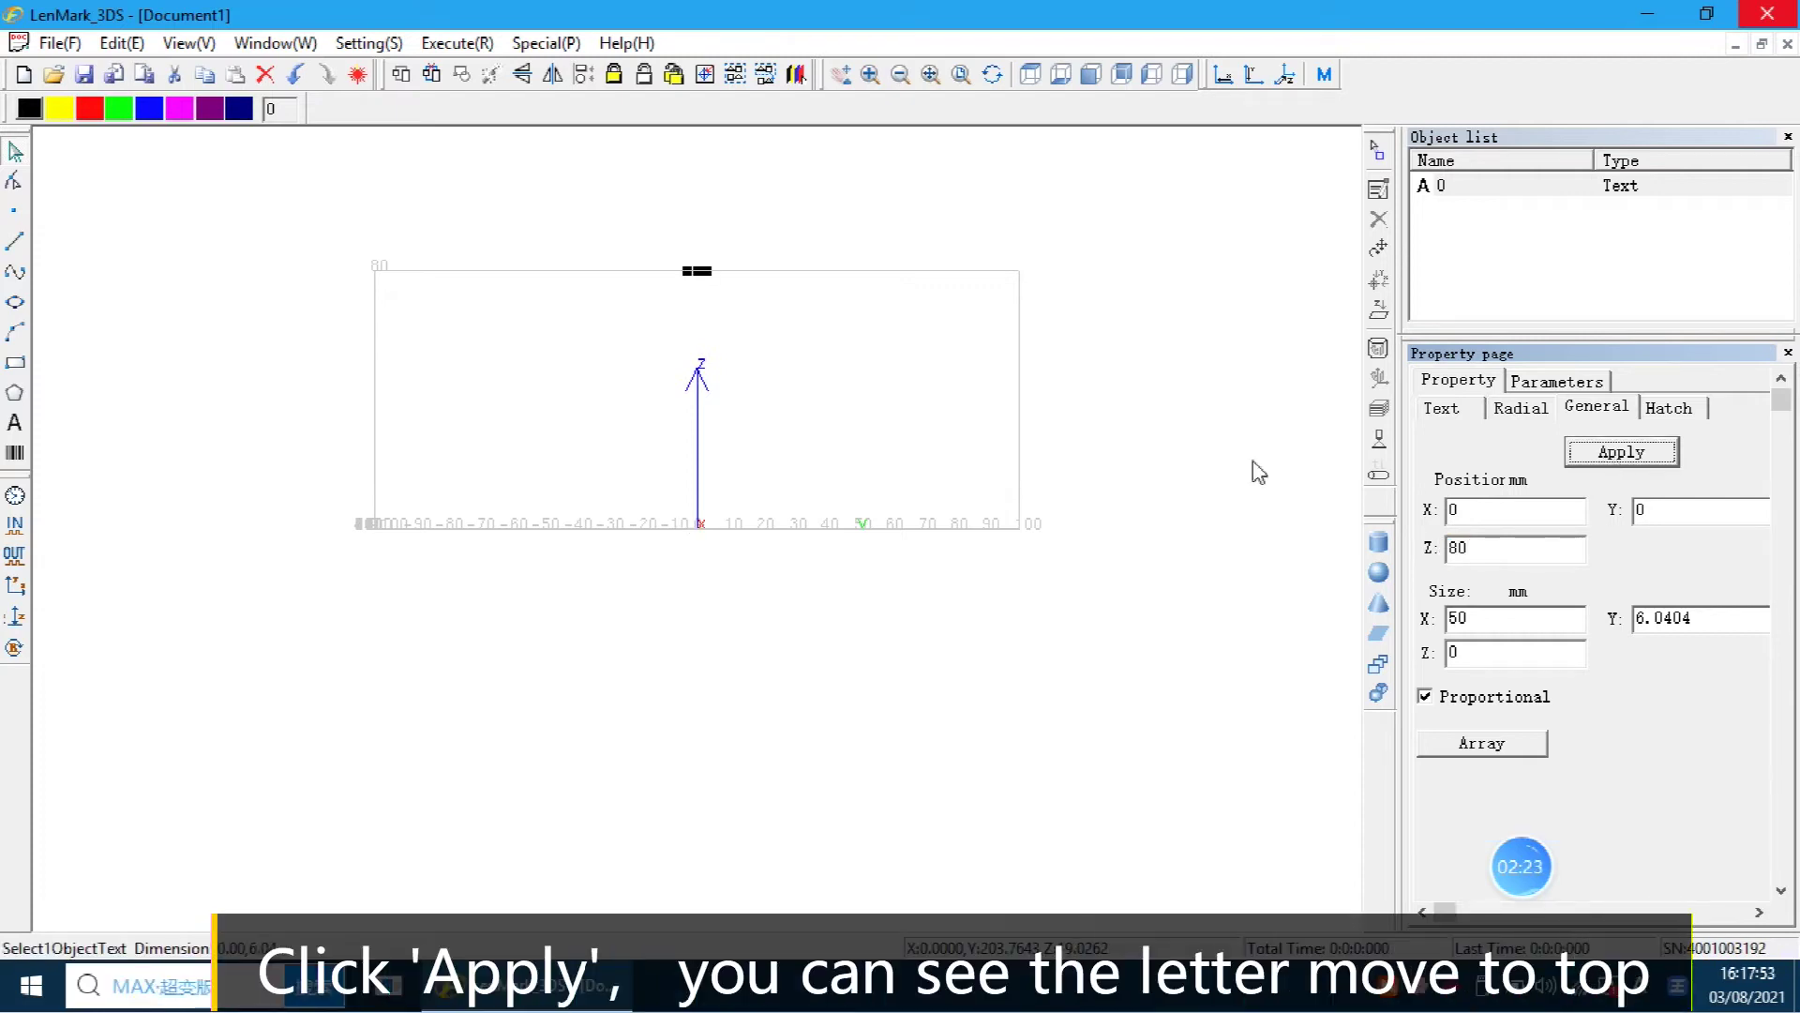
scroll(703, 293, "up", 1)
scroll(703, 292, "up", 2)
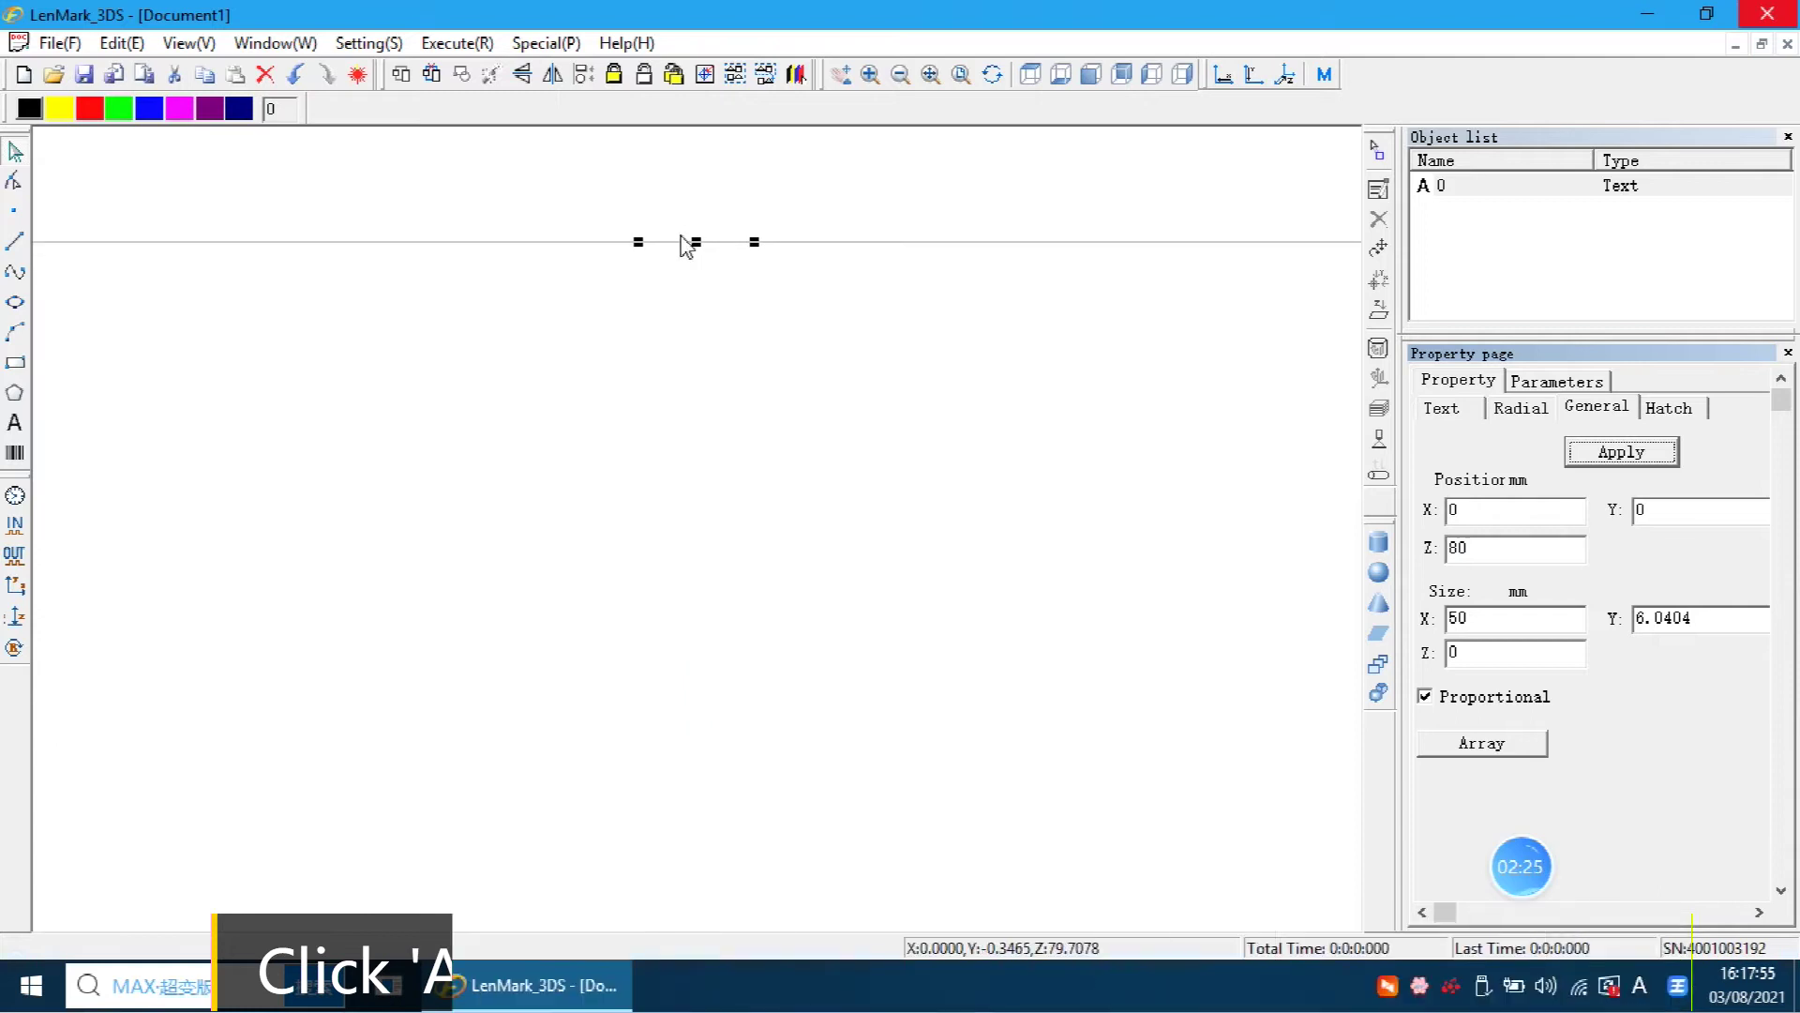
scroll(705, 272, "down", 1)
scroll(703, 267, "down", 5)
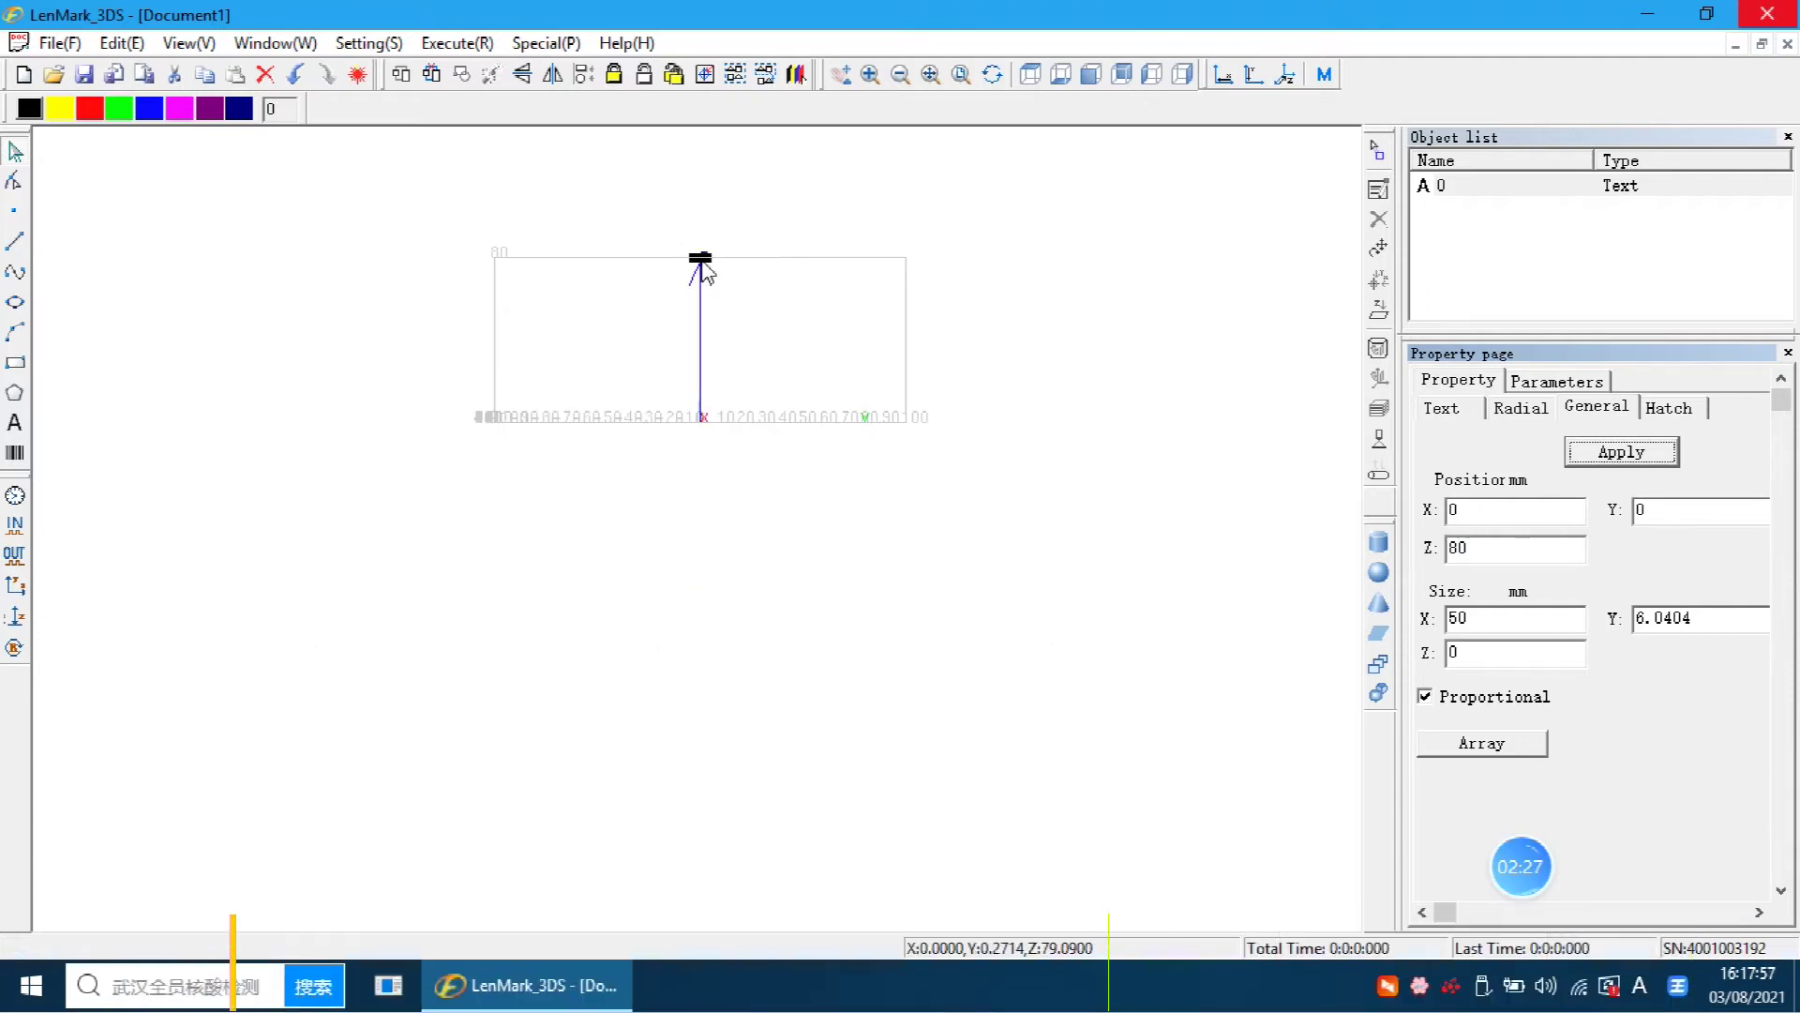
scroll(704, 267, "up", 3)
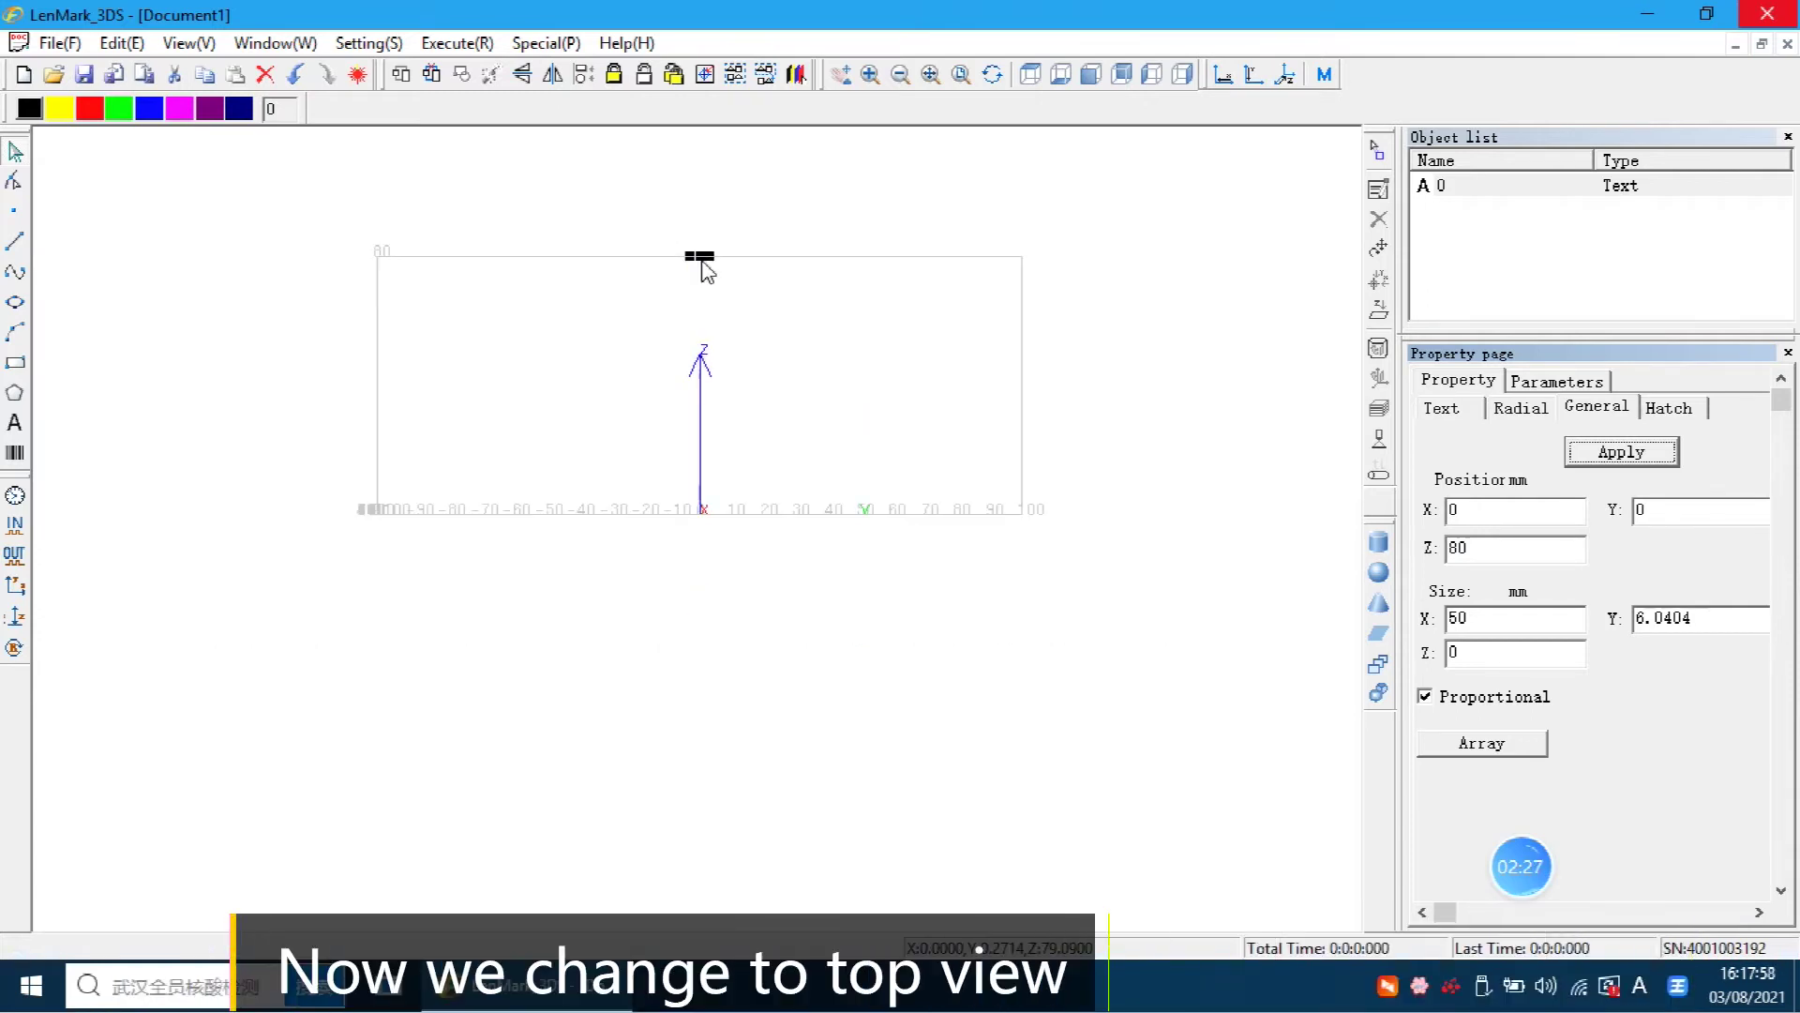
Step: In top view, untick 'Using default parameters' on the Parameters tab and edit Mark Speed
left_click(1029, 77)
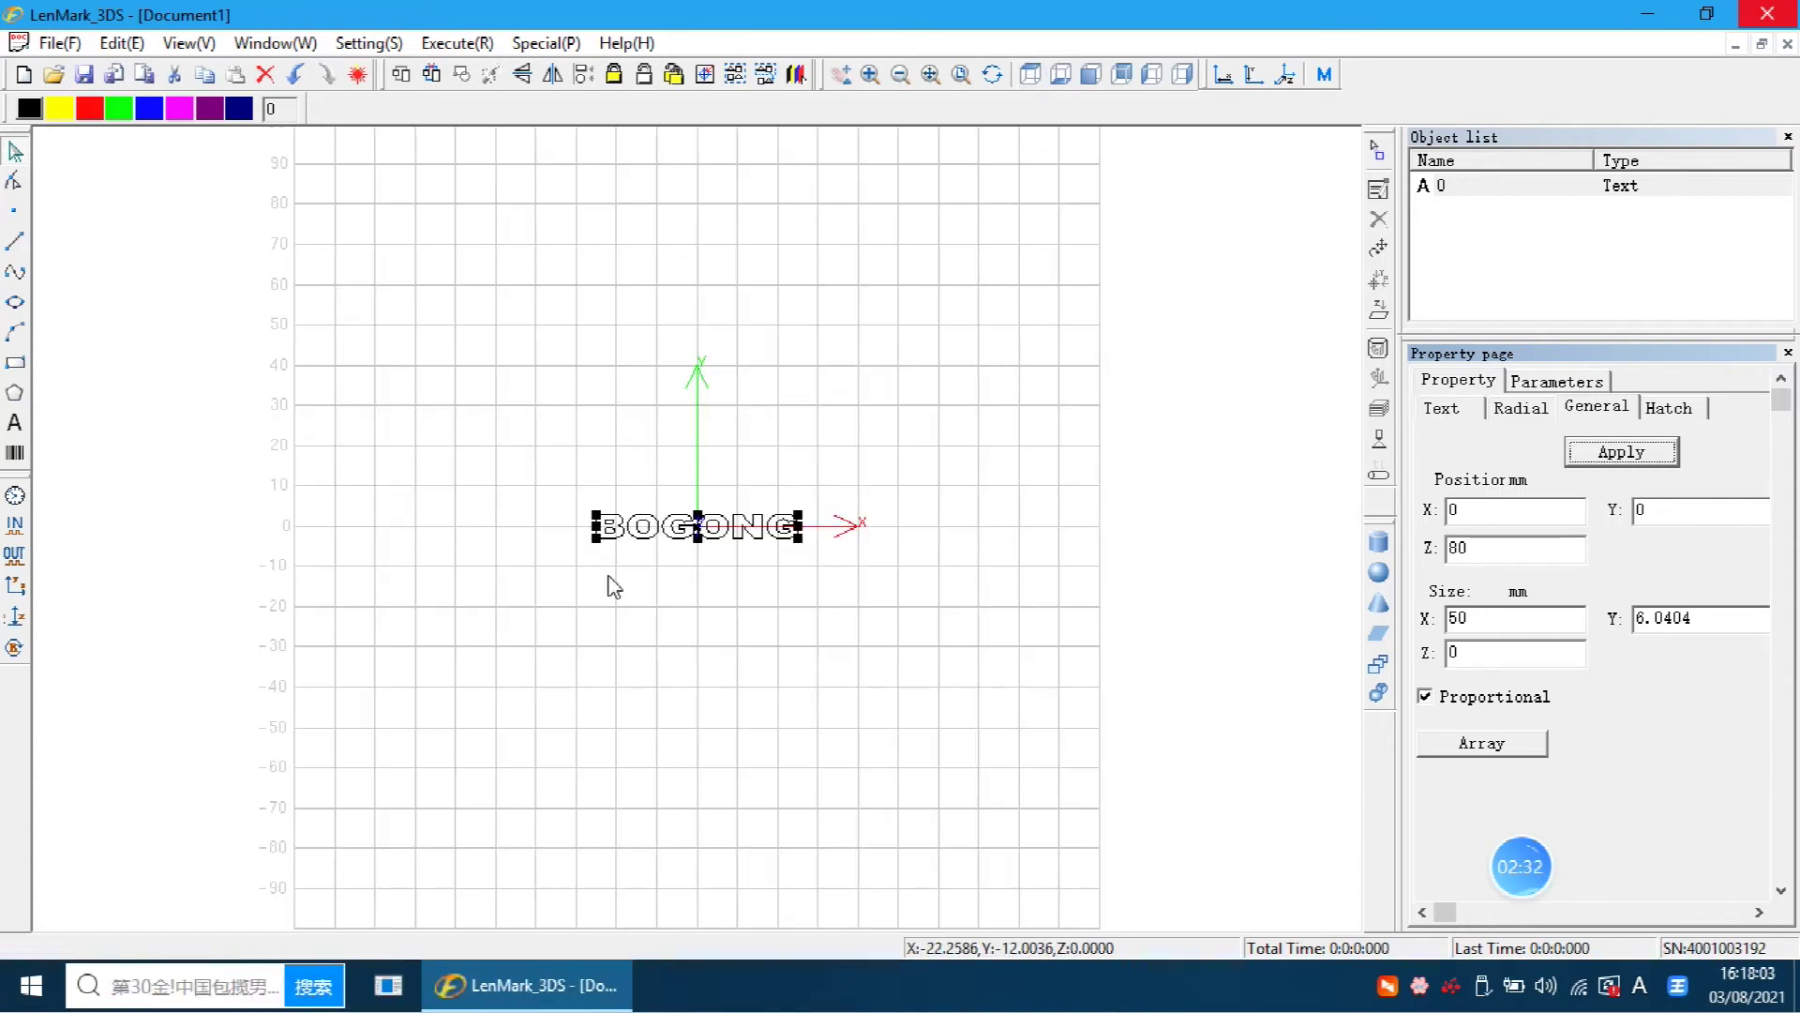
left_click(1539, 384)
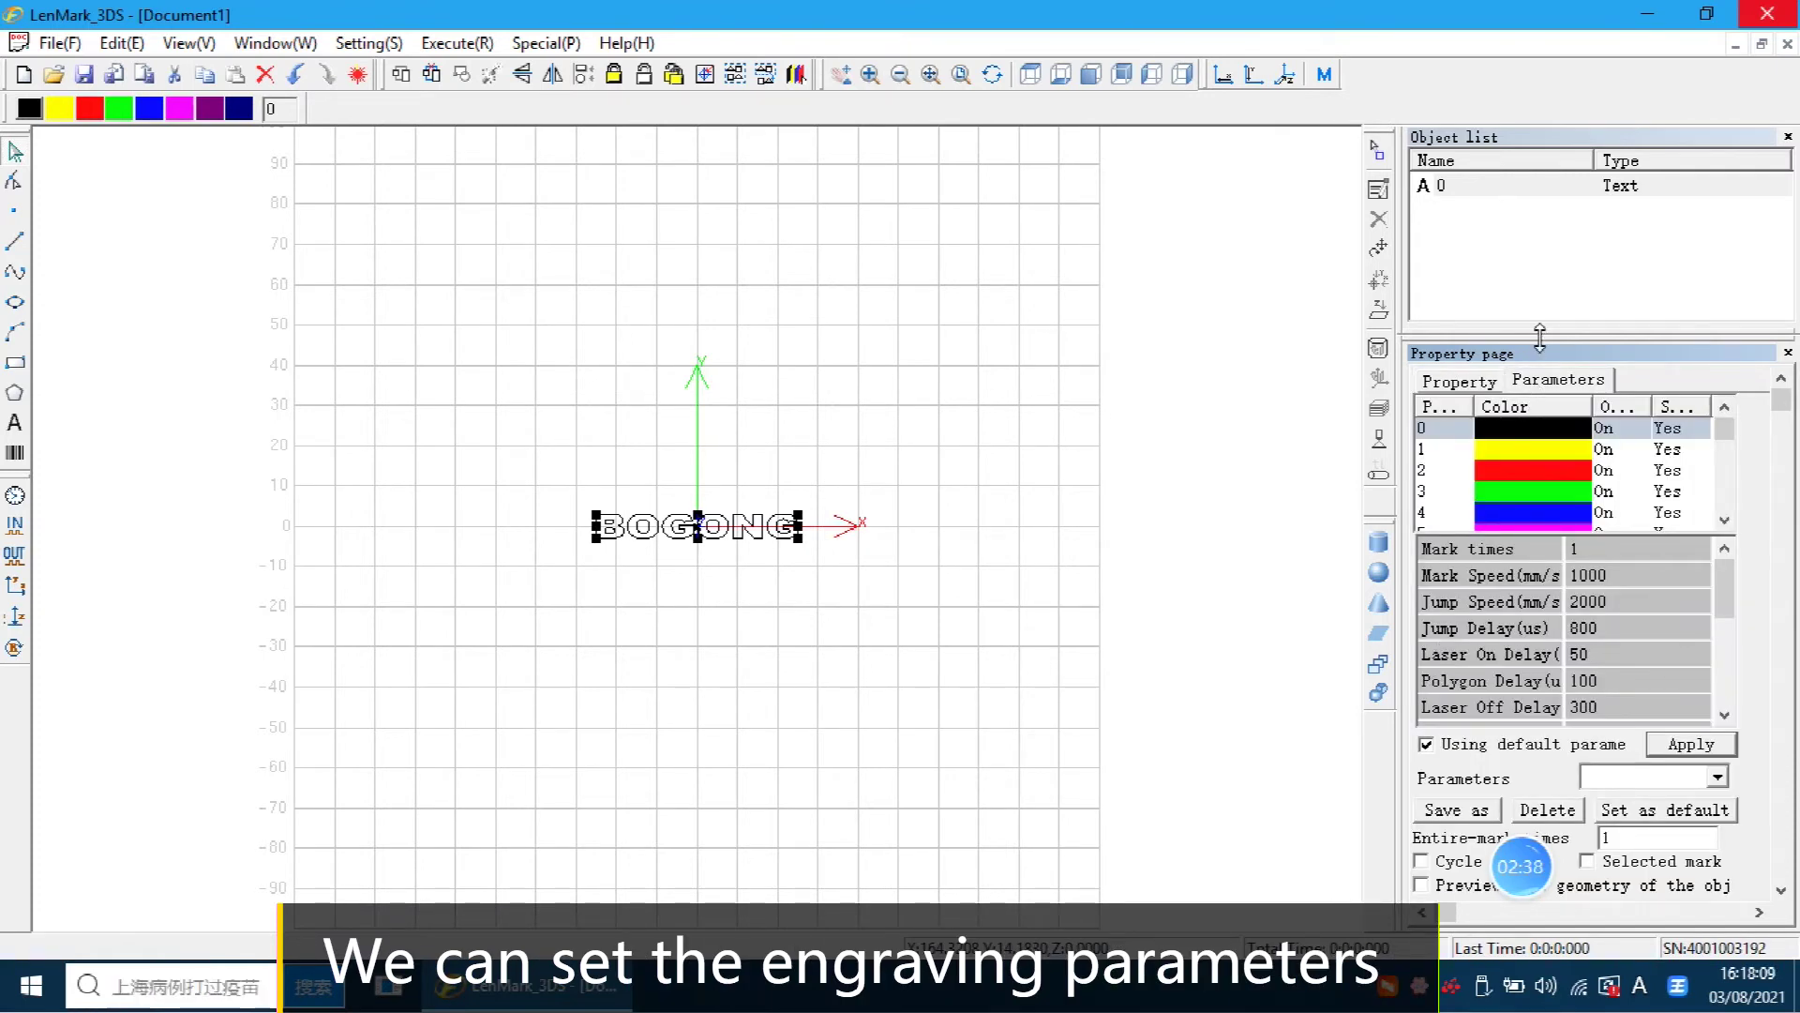
left_click_drag(1545, 336, 1503, 242)
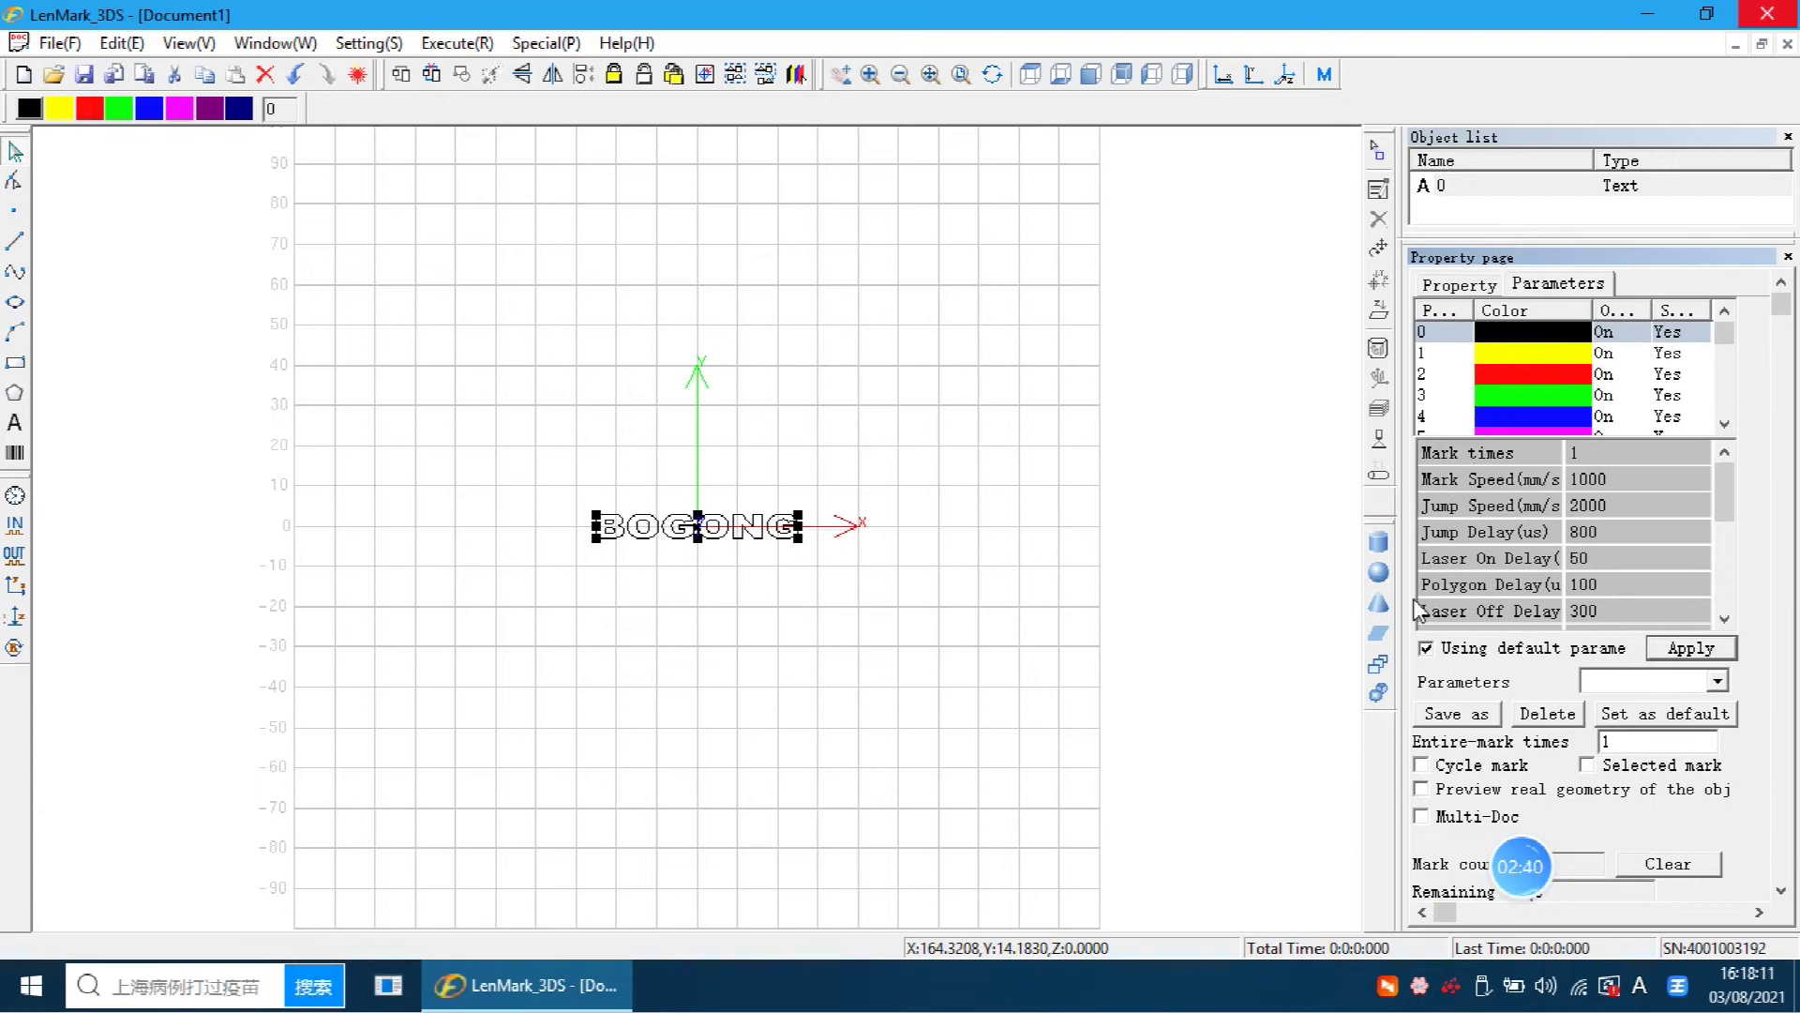
left_click(1426, 648)
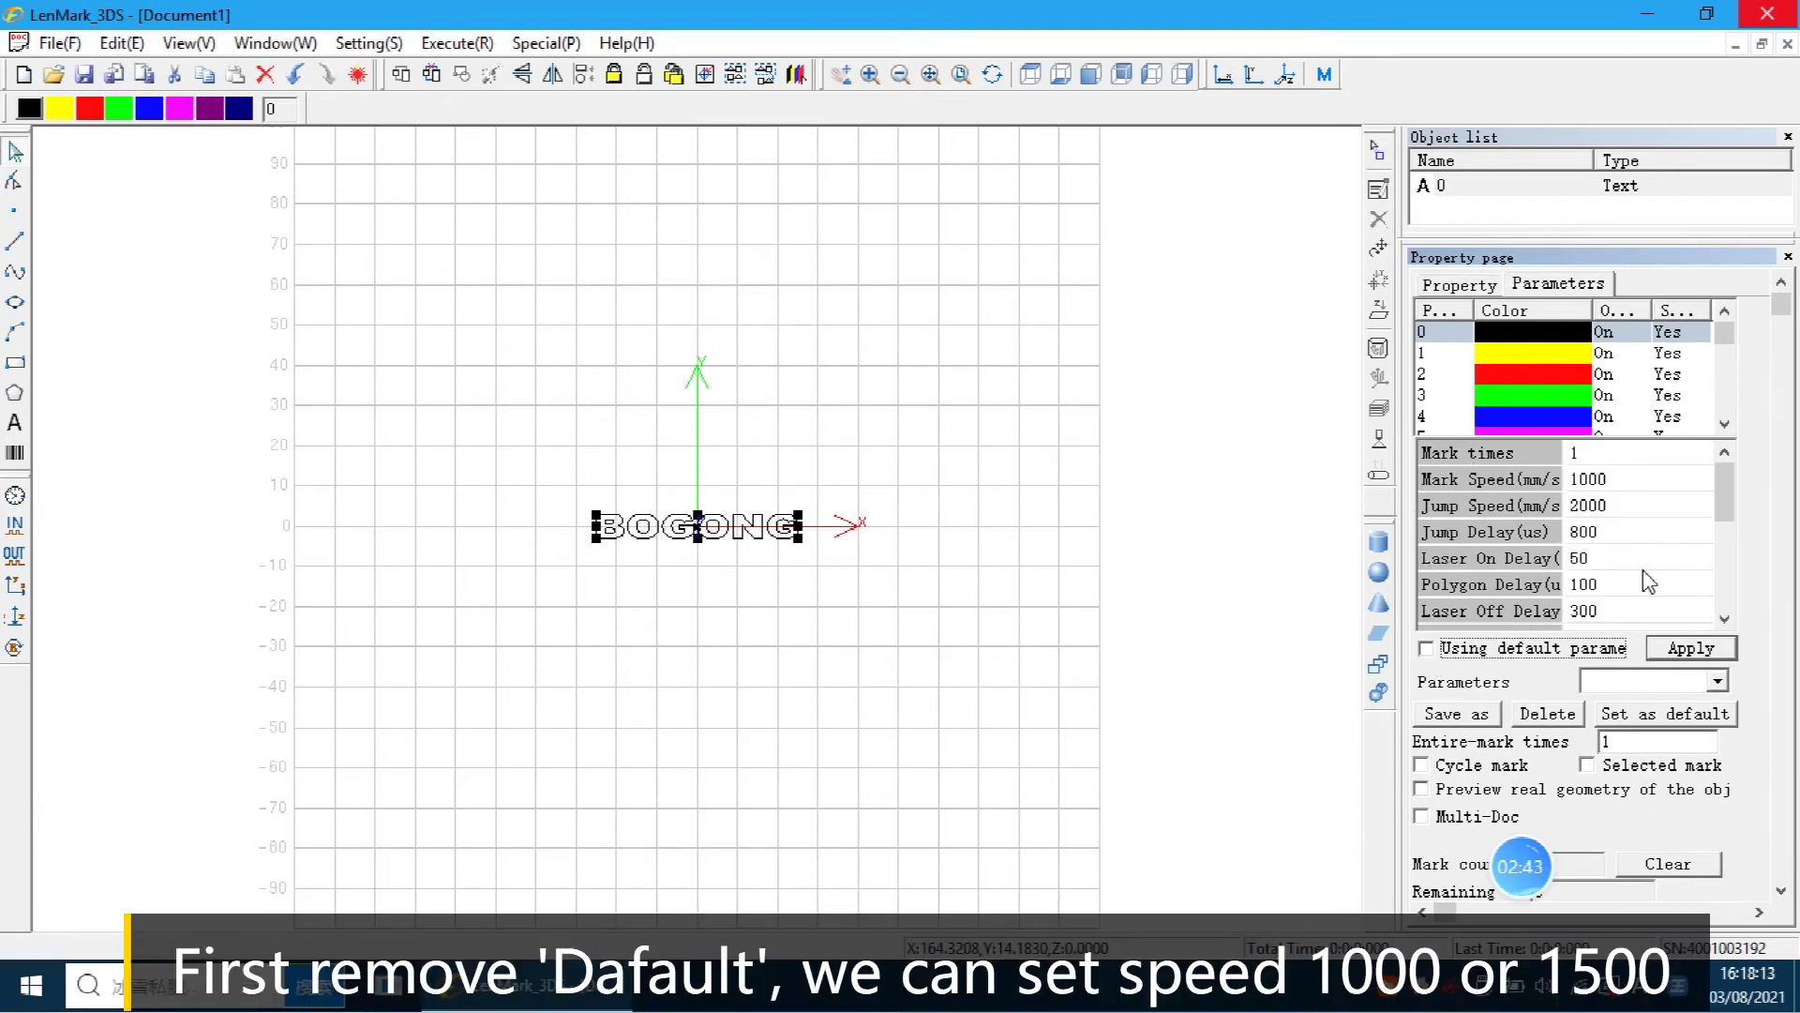
left_click(1588, 480)
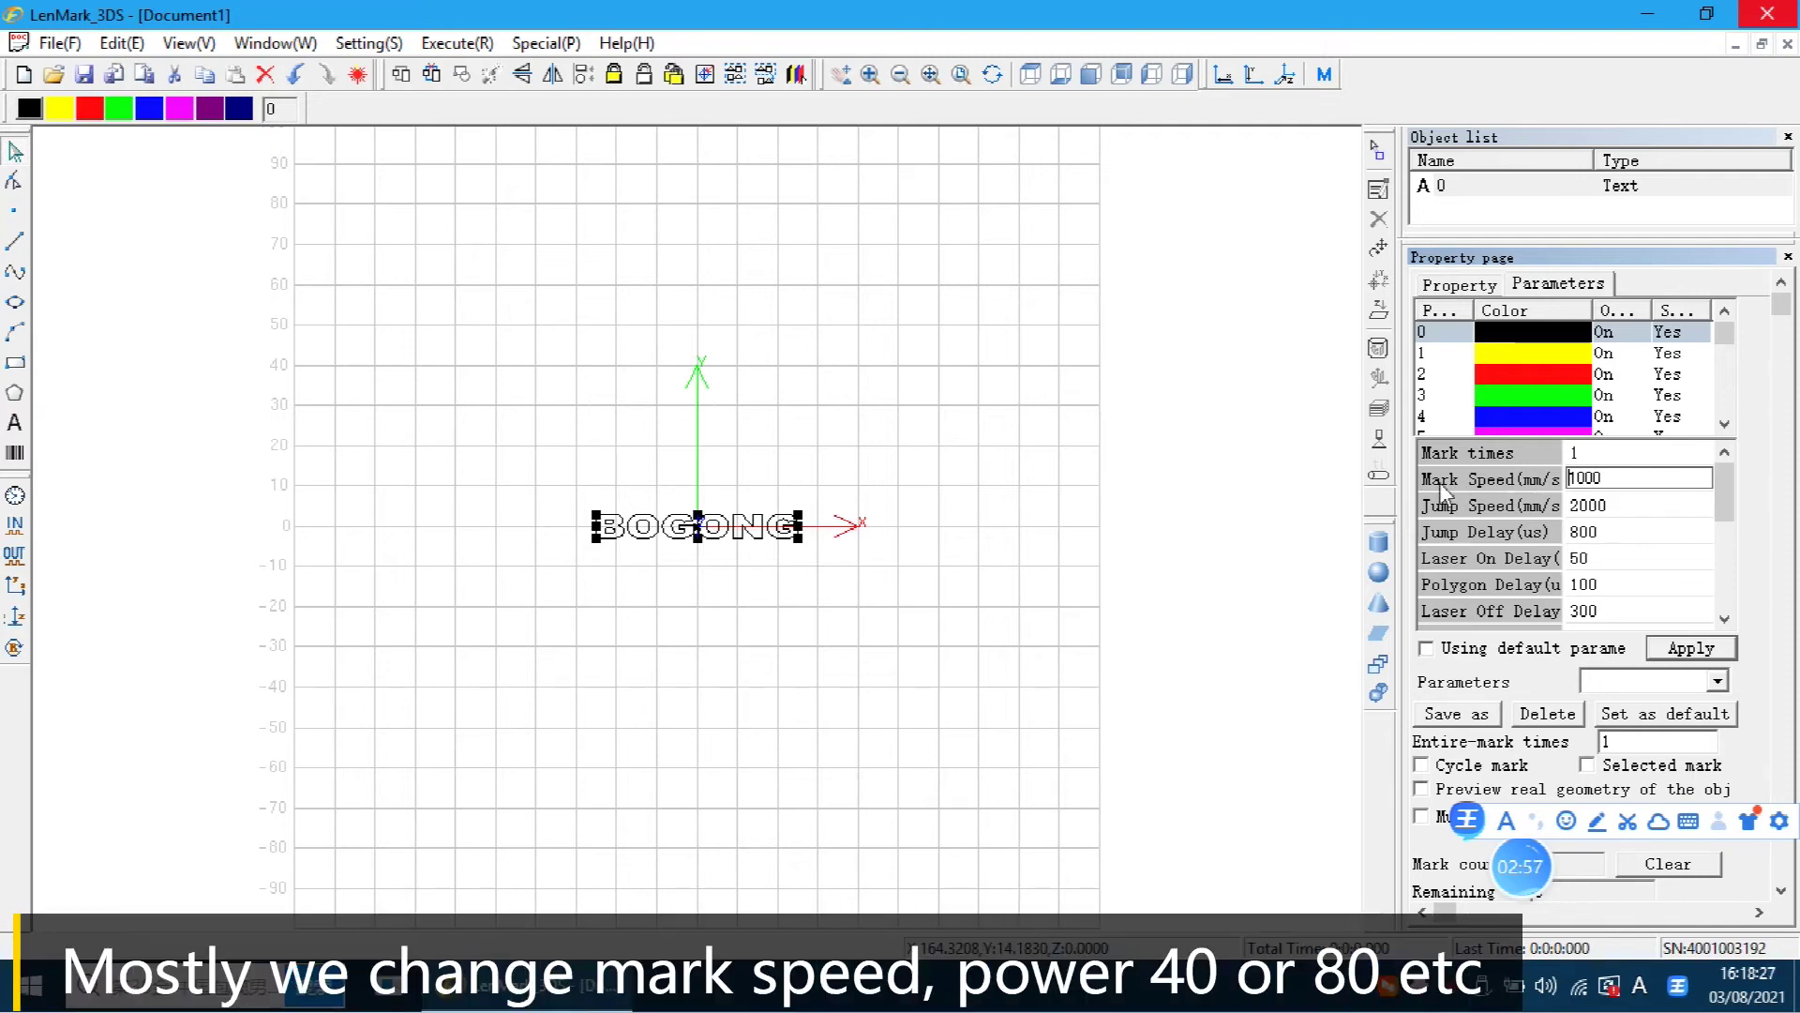
Step: Enter 60 for Power (%) and 50 for Frequency (kHz) in the parameter list
left_click_drag(1725, 517, 1725, 542)
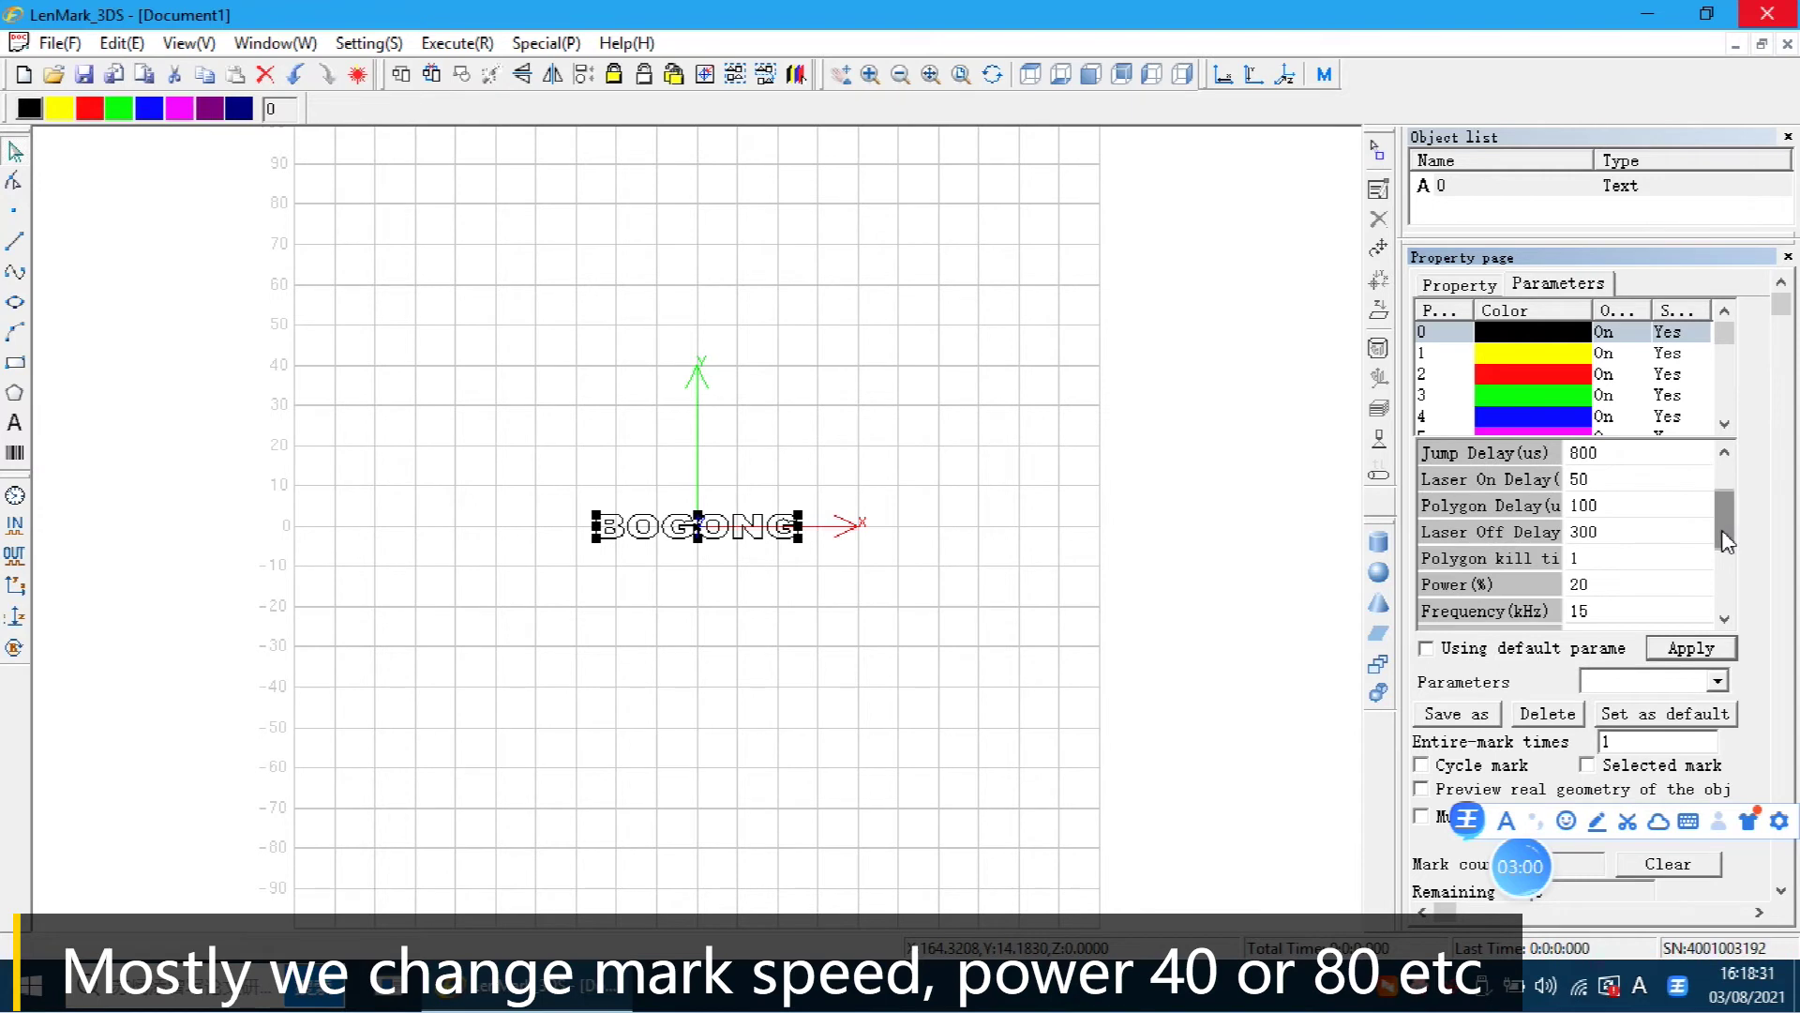
left_click(1582, 585)
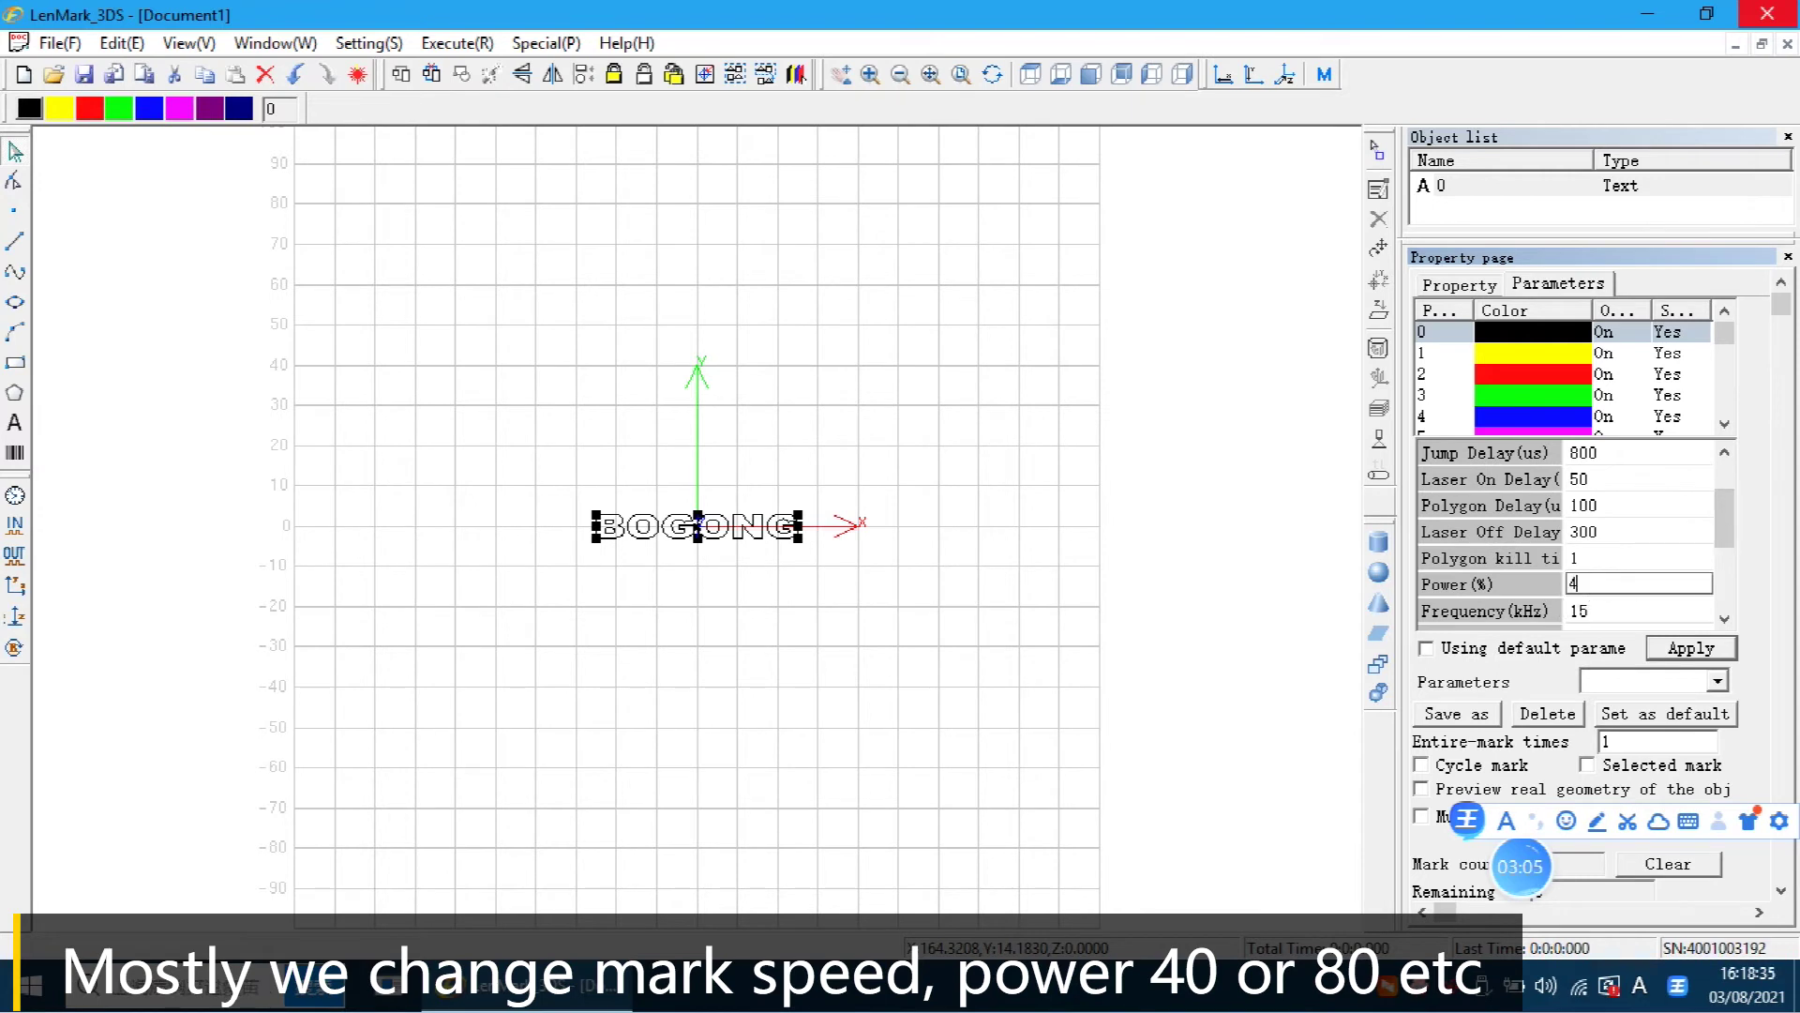
key("BackSpace")
key("BackSpace")
type("80")
left_click_drag(1586, 584, 1558, 585)
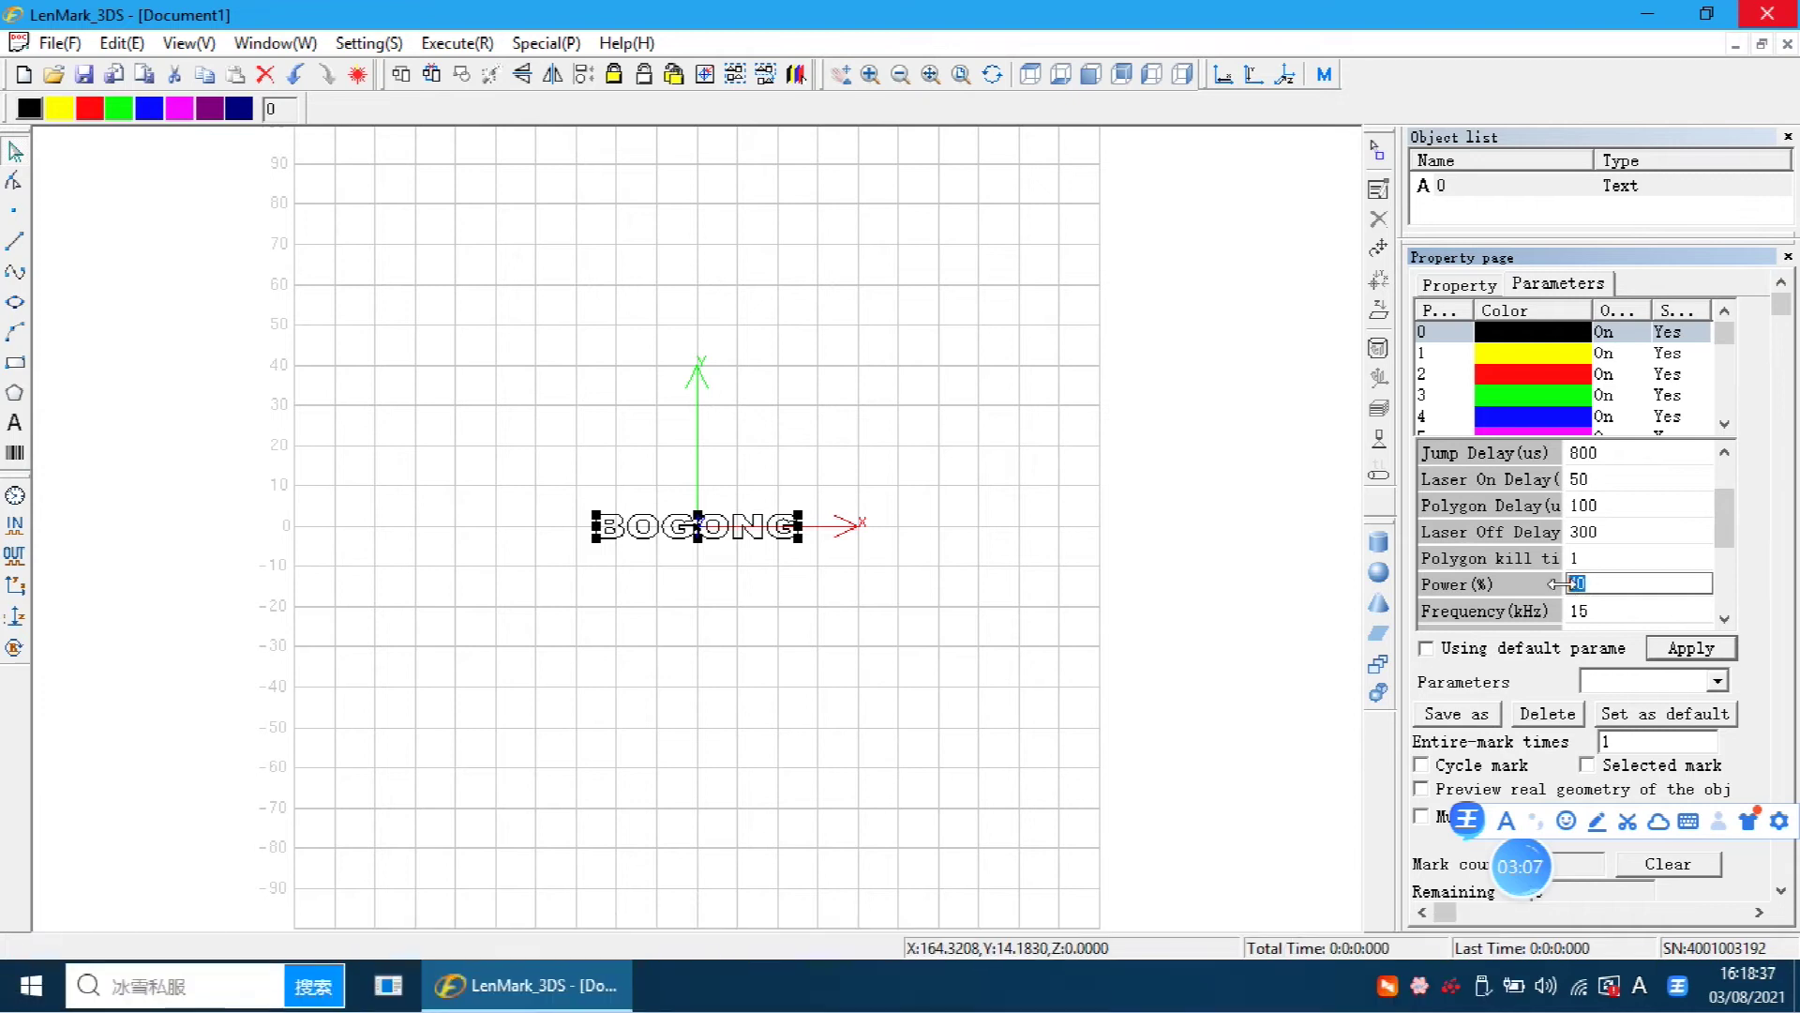
type("0")
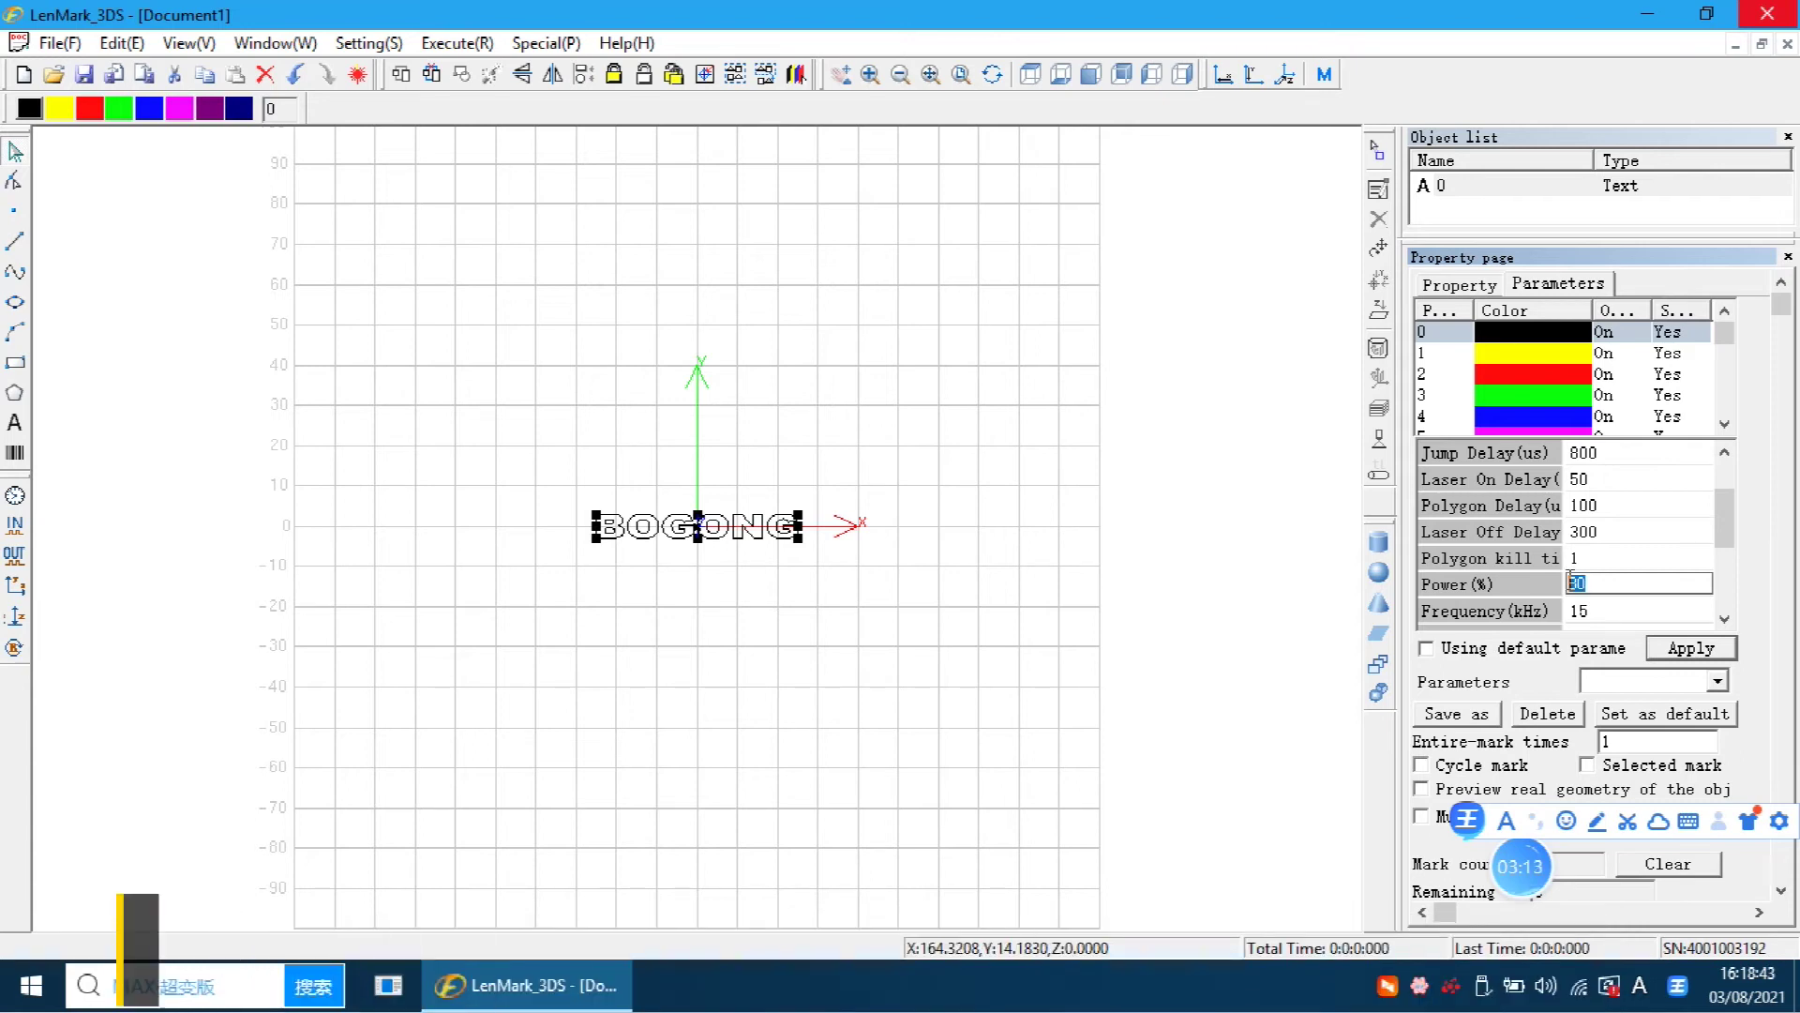
type("0")
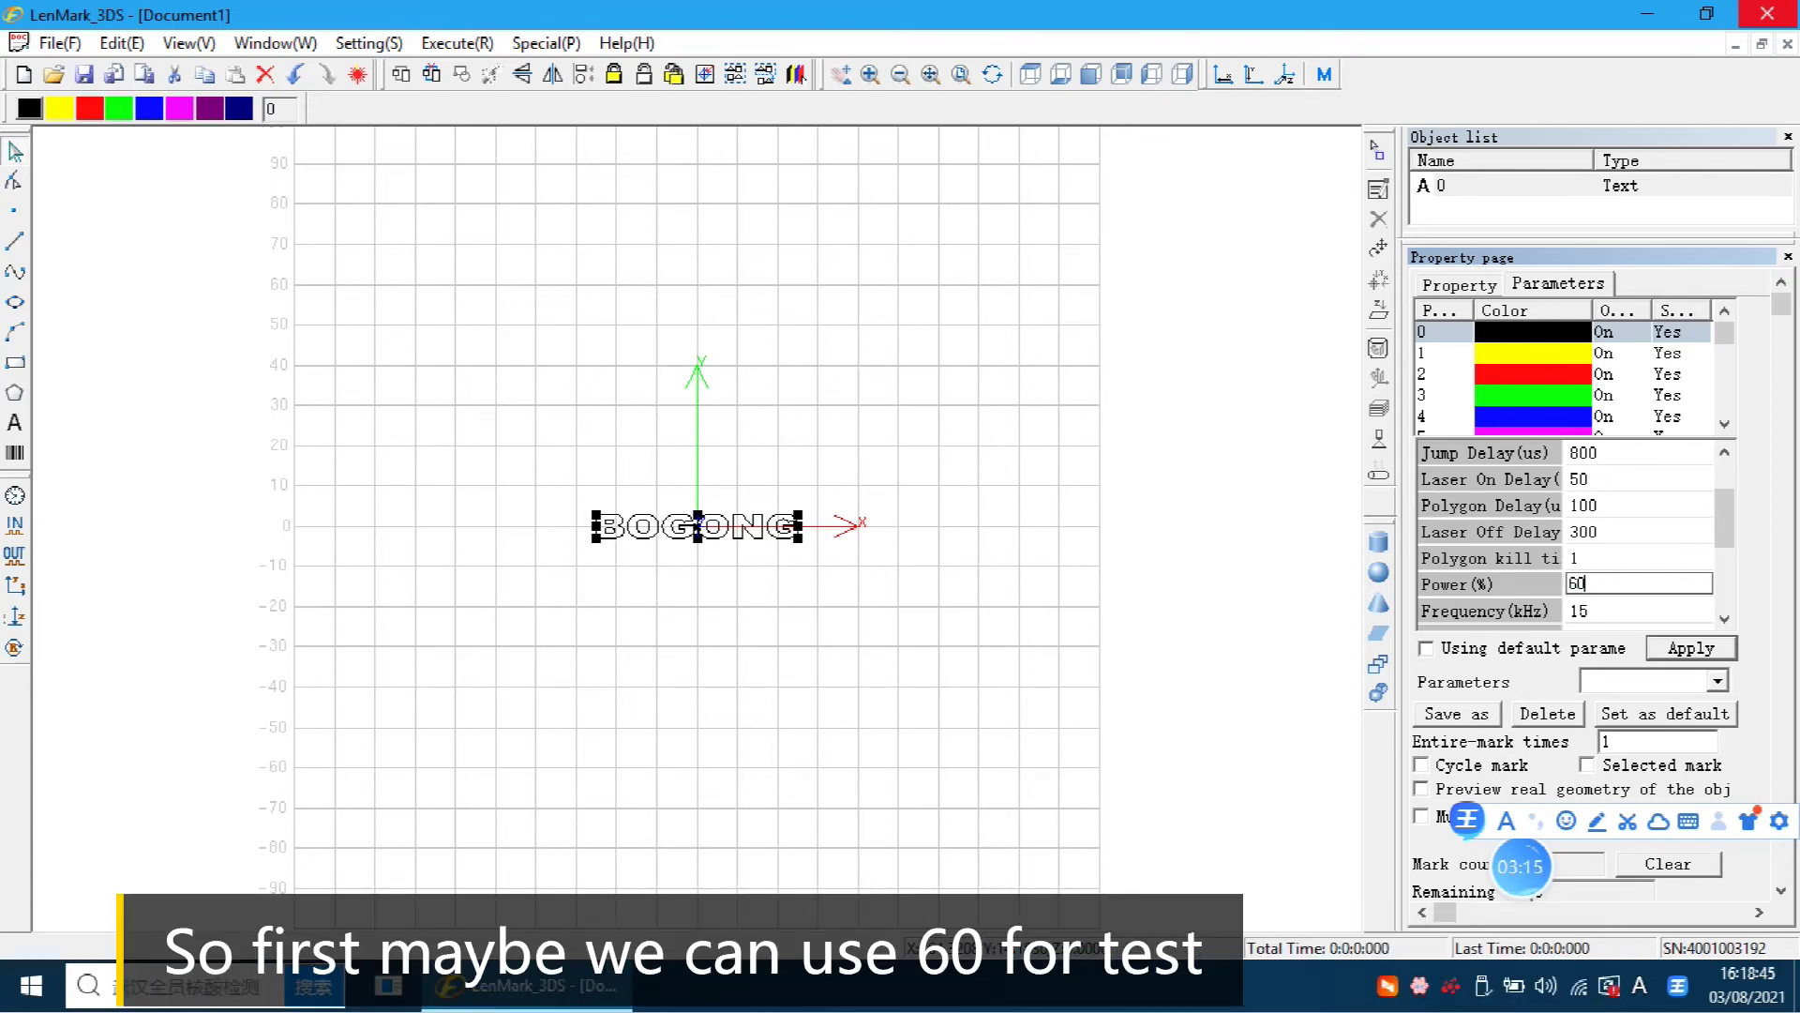
left_click_drag(1723, 530, 1724, 546)
left_click(1628, 582)
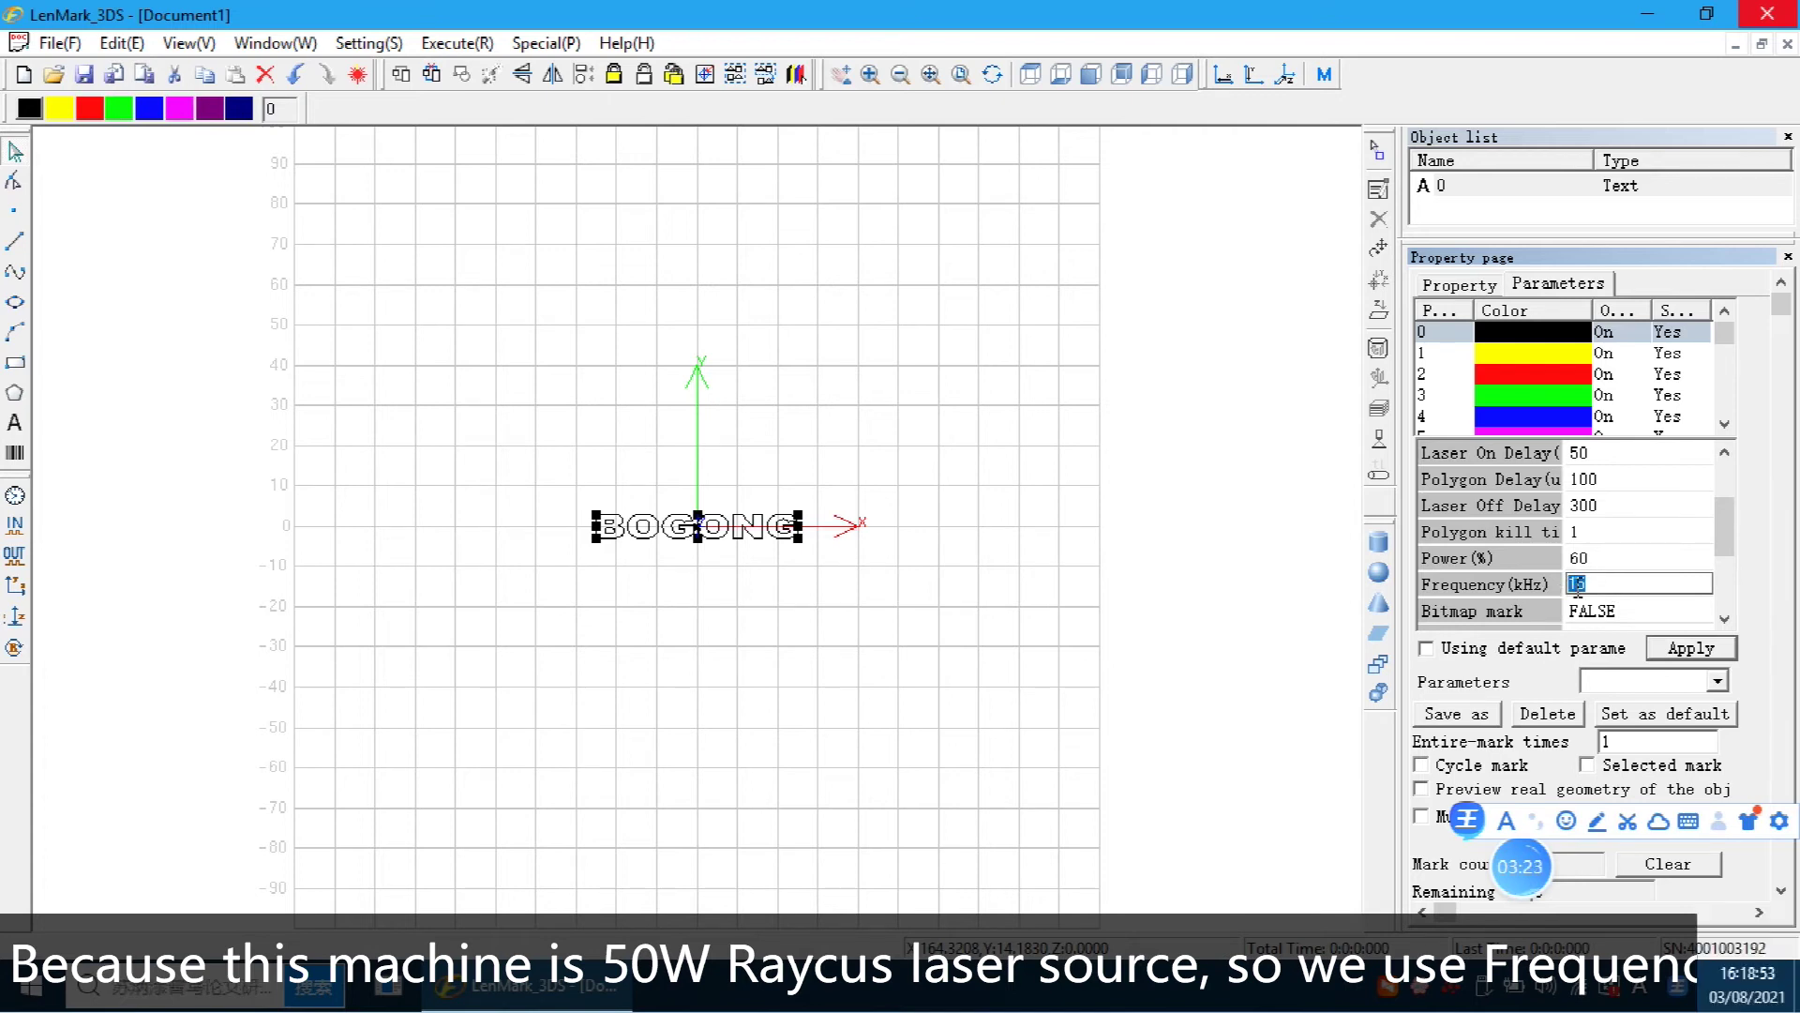
type("5")
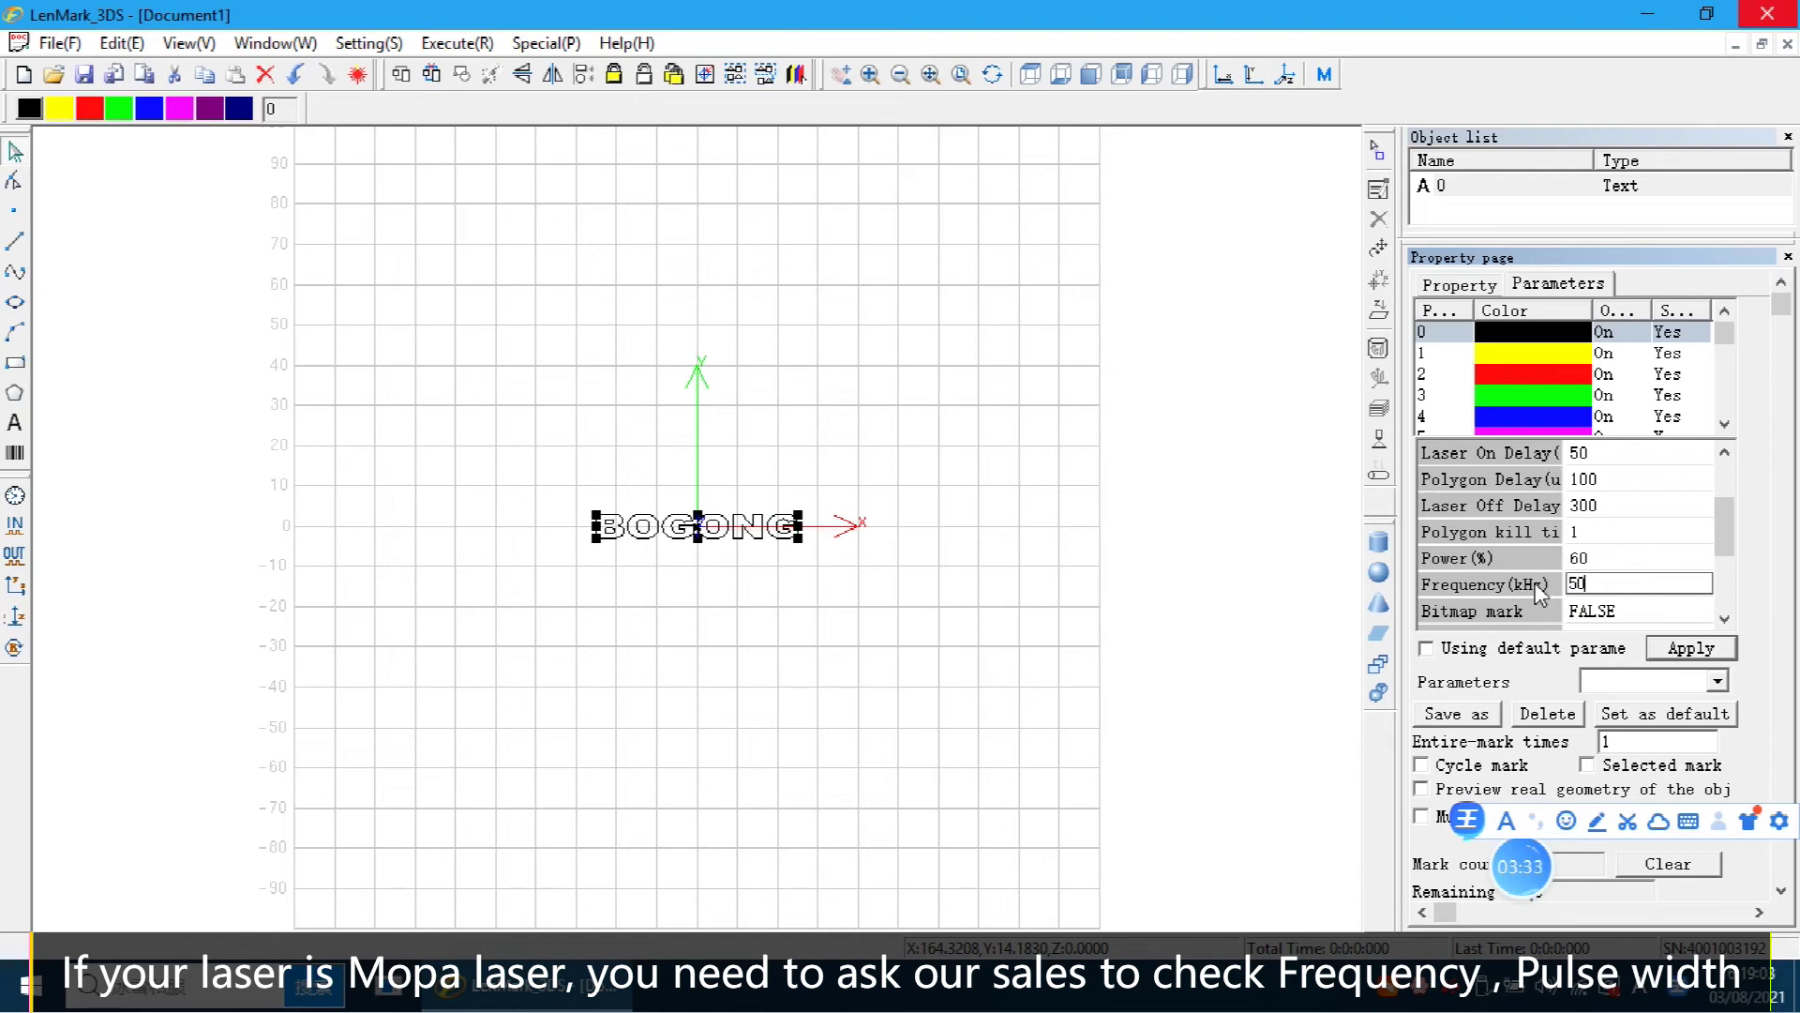
Step: Apply the new power and frequency, turn on Selected mark, and leave Cycle mark off
scroll(1641, 544, "down", 1)
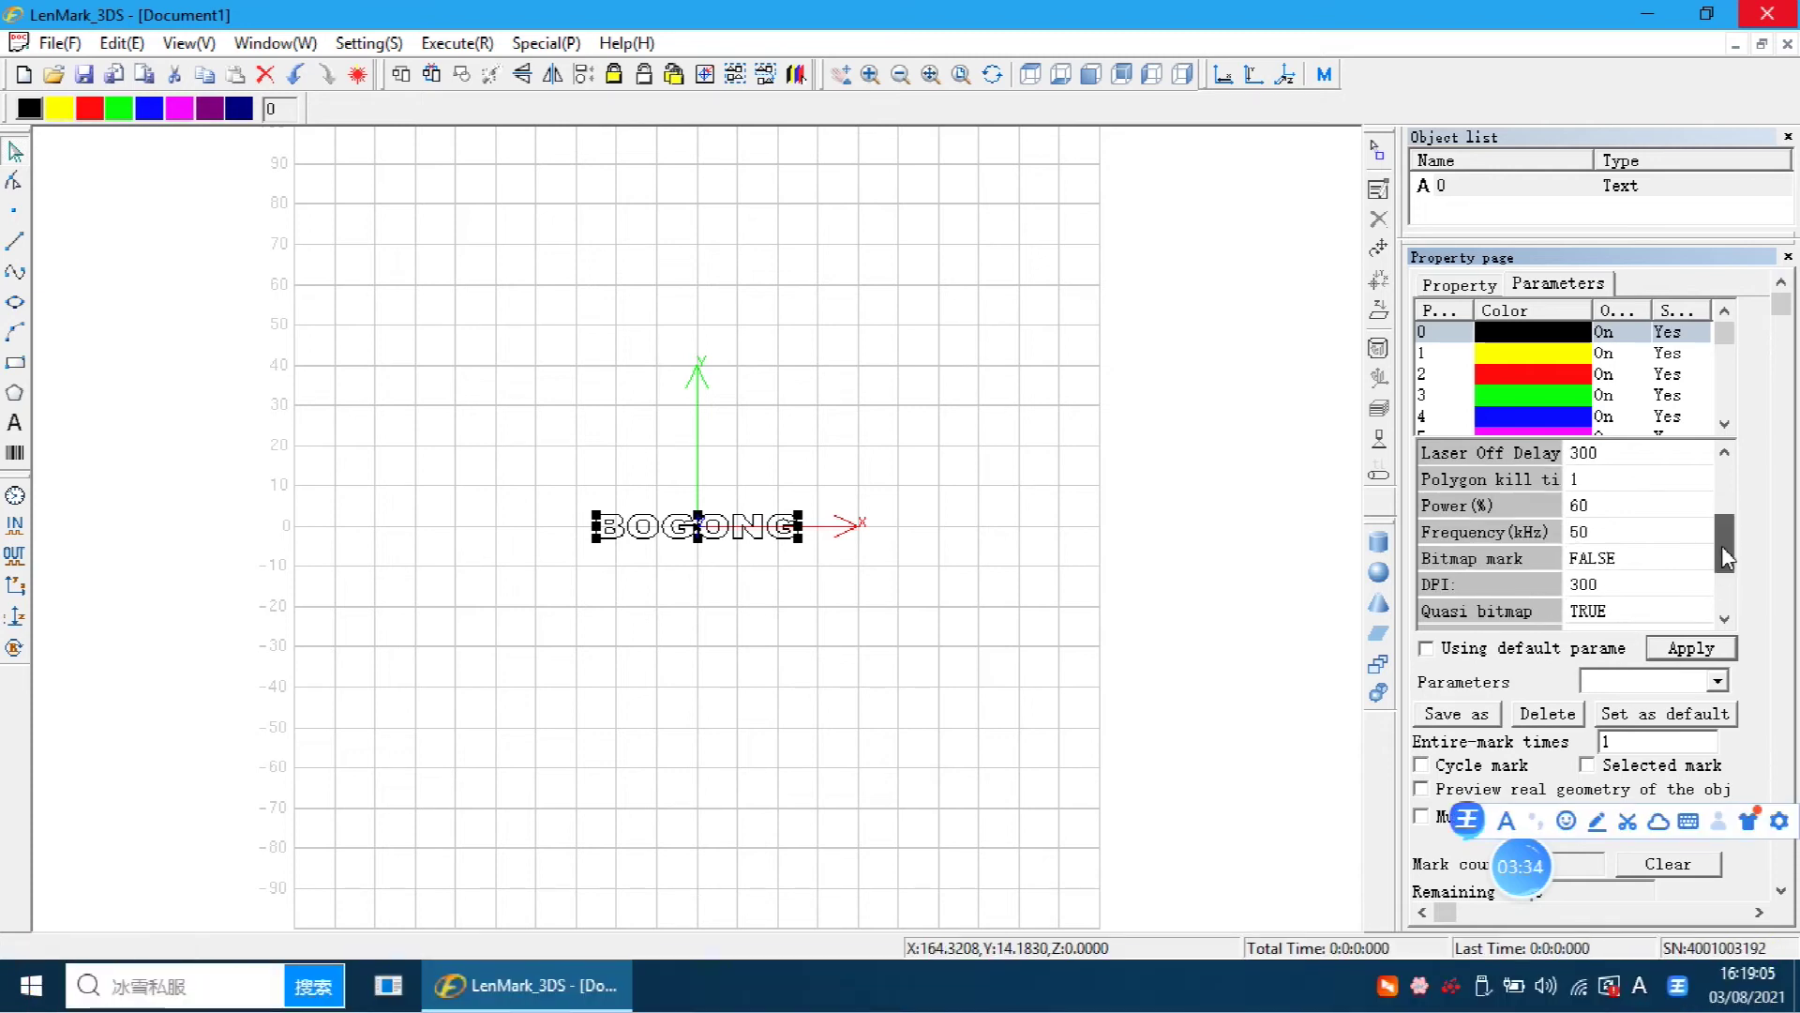
left_click(1712, 653)
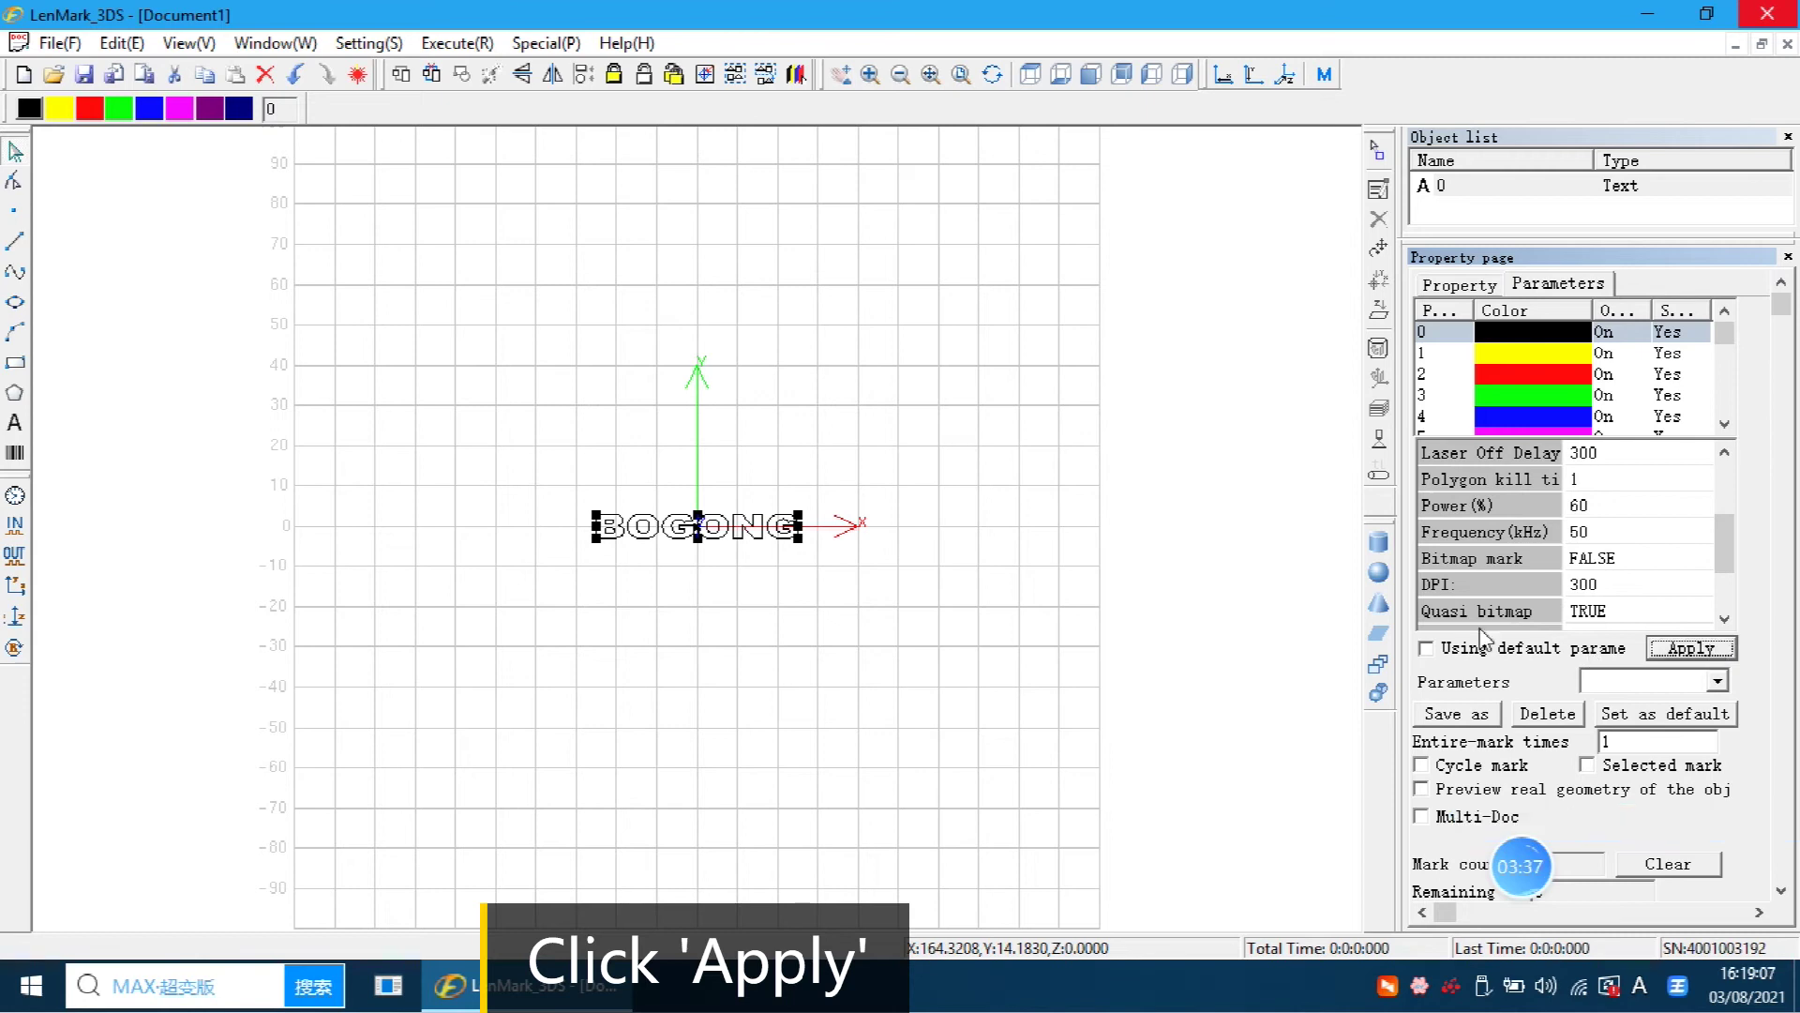
left_click(1607, 767)
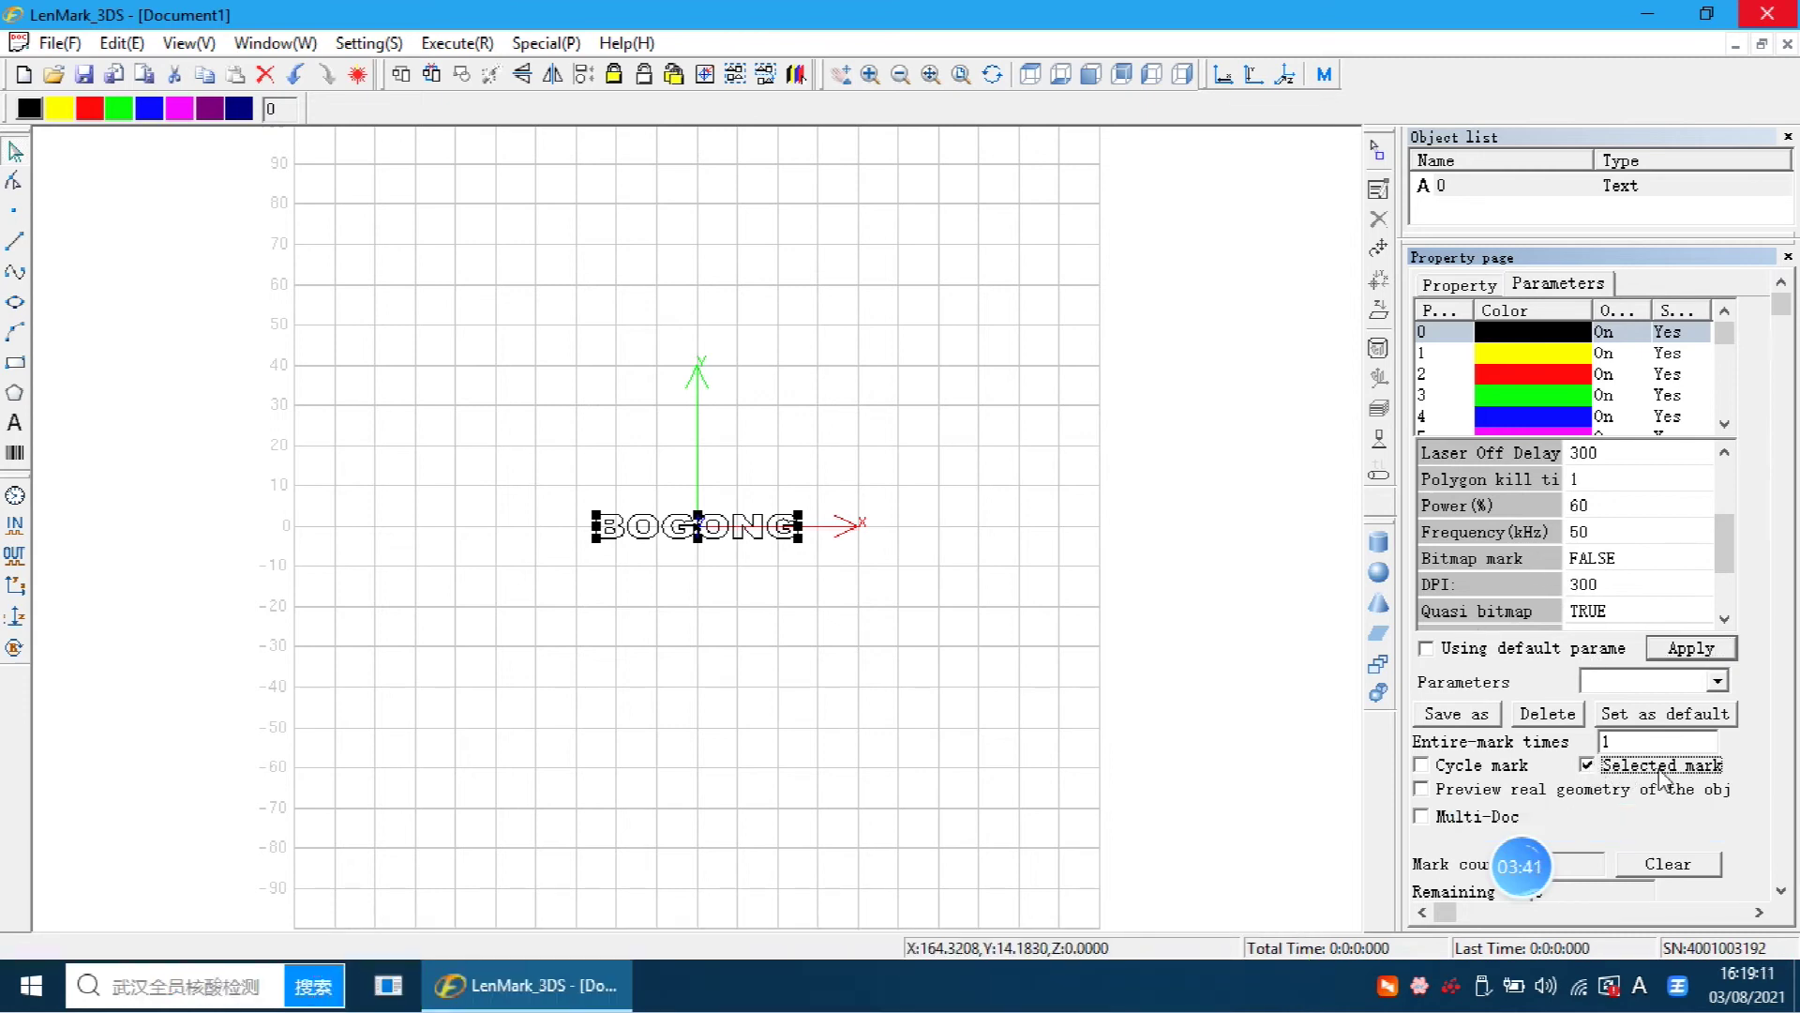
left_click(1421, 767)
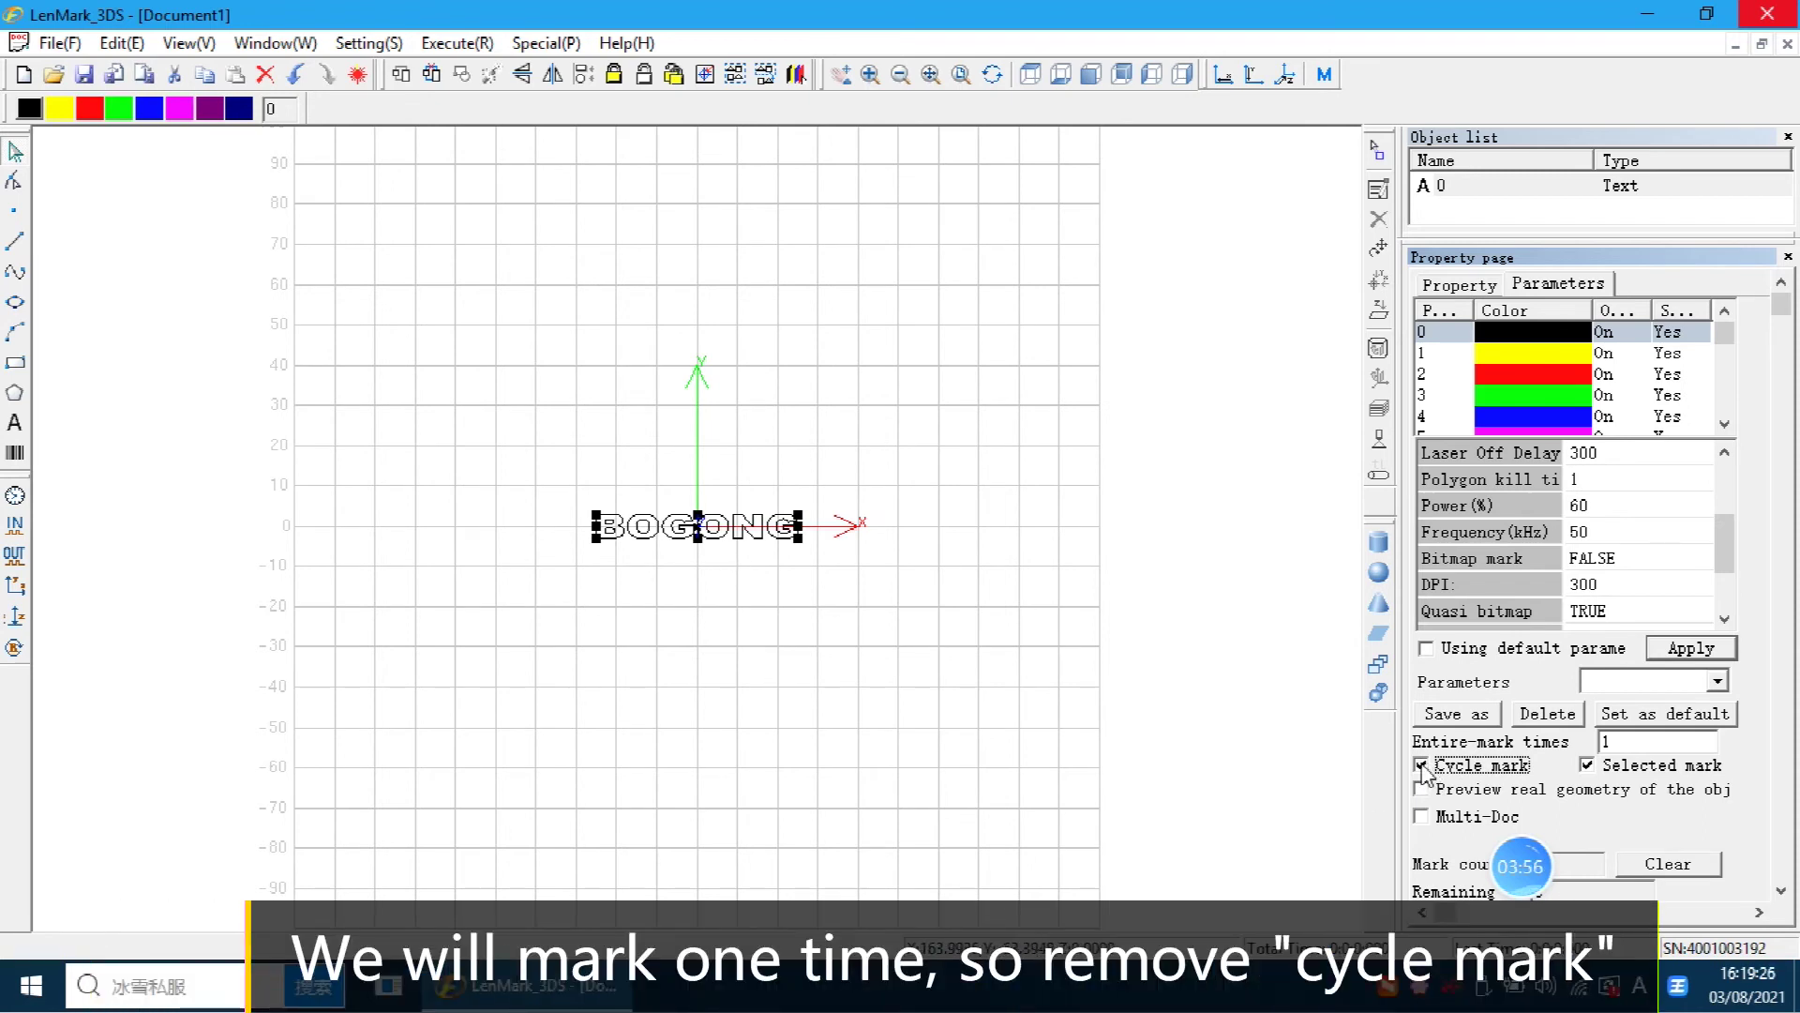
left_click(1422, 767)
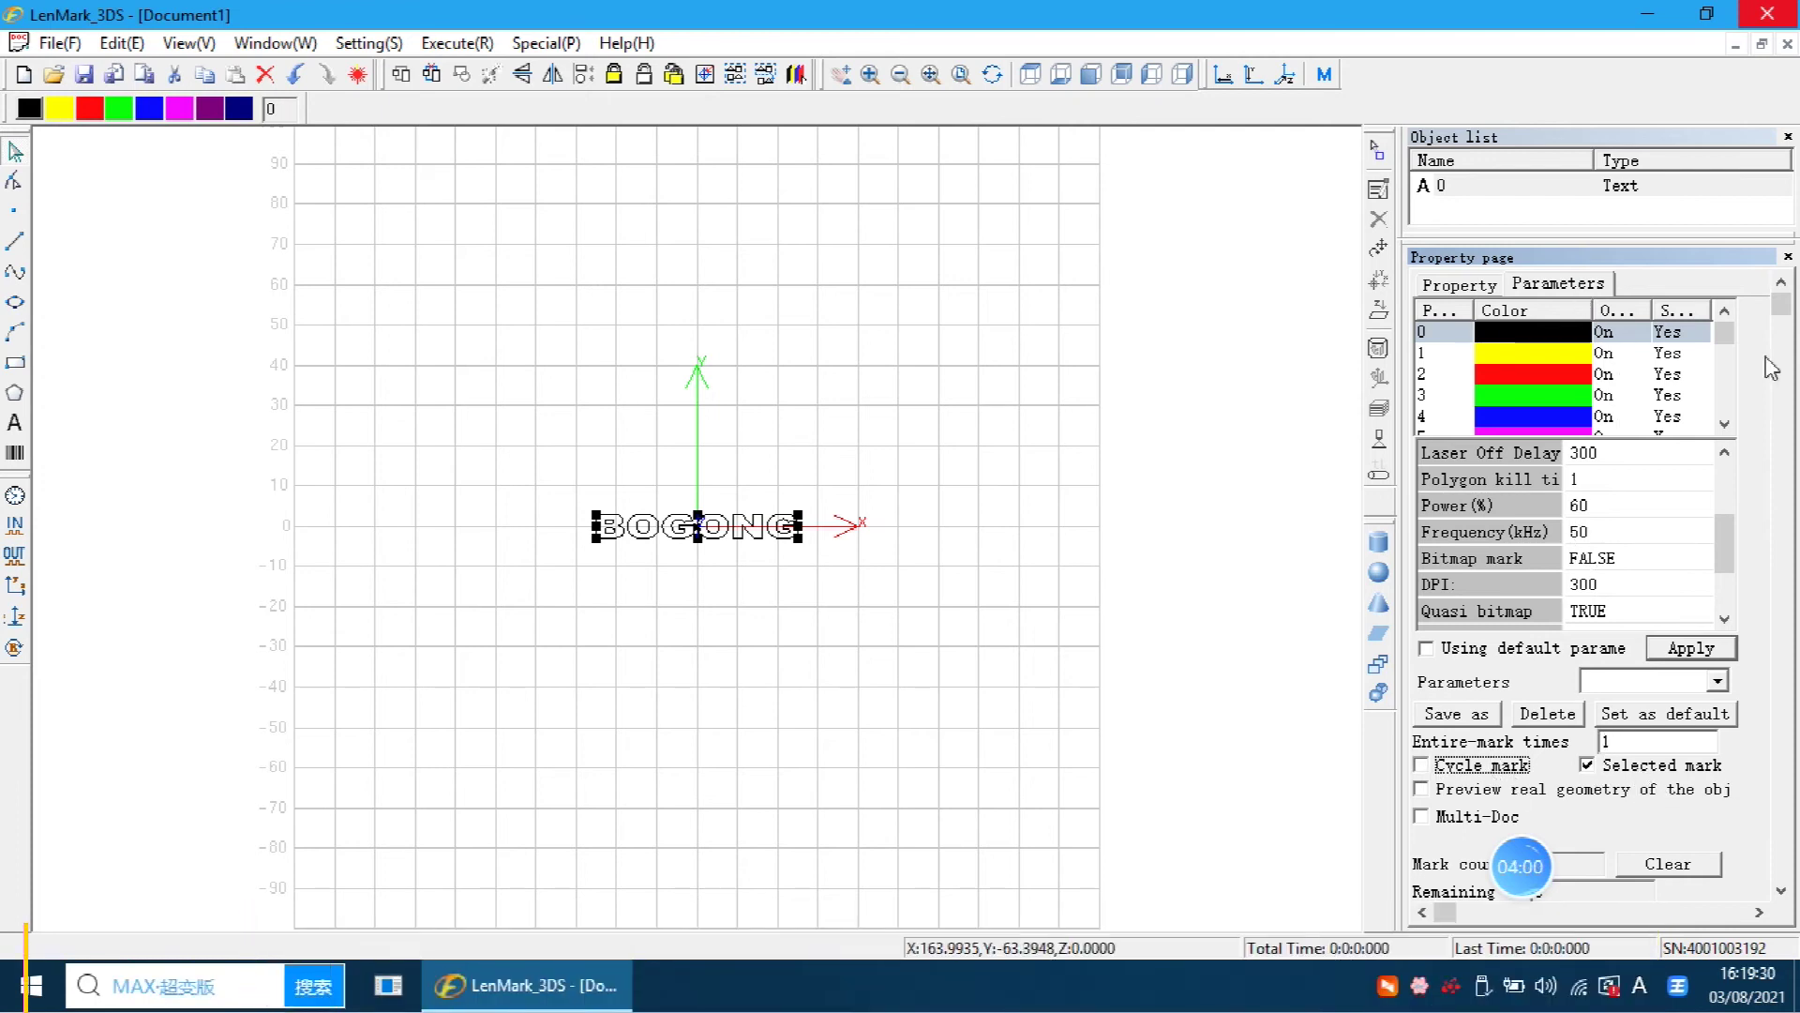
Step: Run Preview (F1) to trace the 50 × 6.04 mm BOGONG position with the guide laser
left_click(1782, 385)
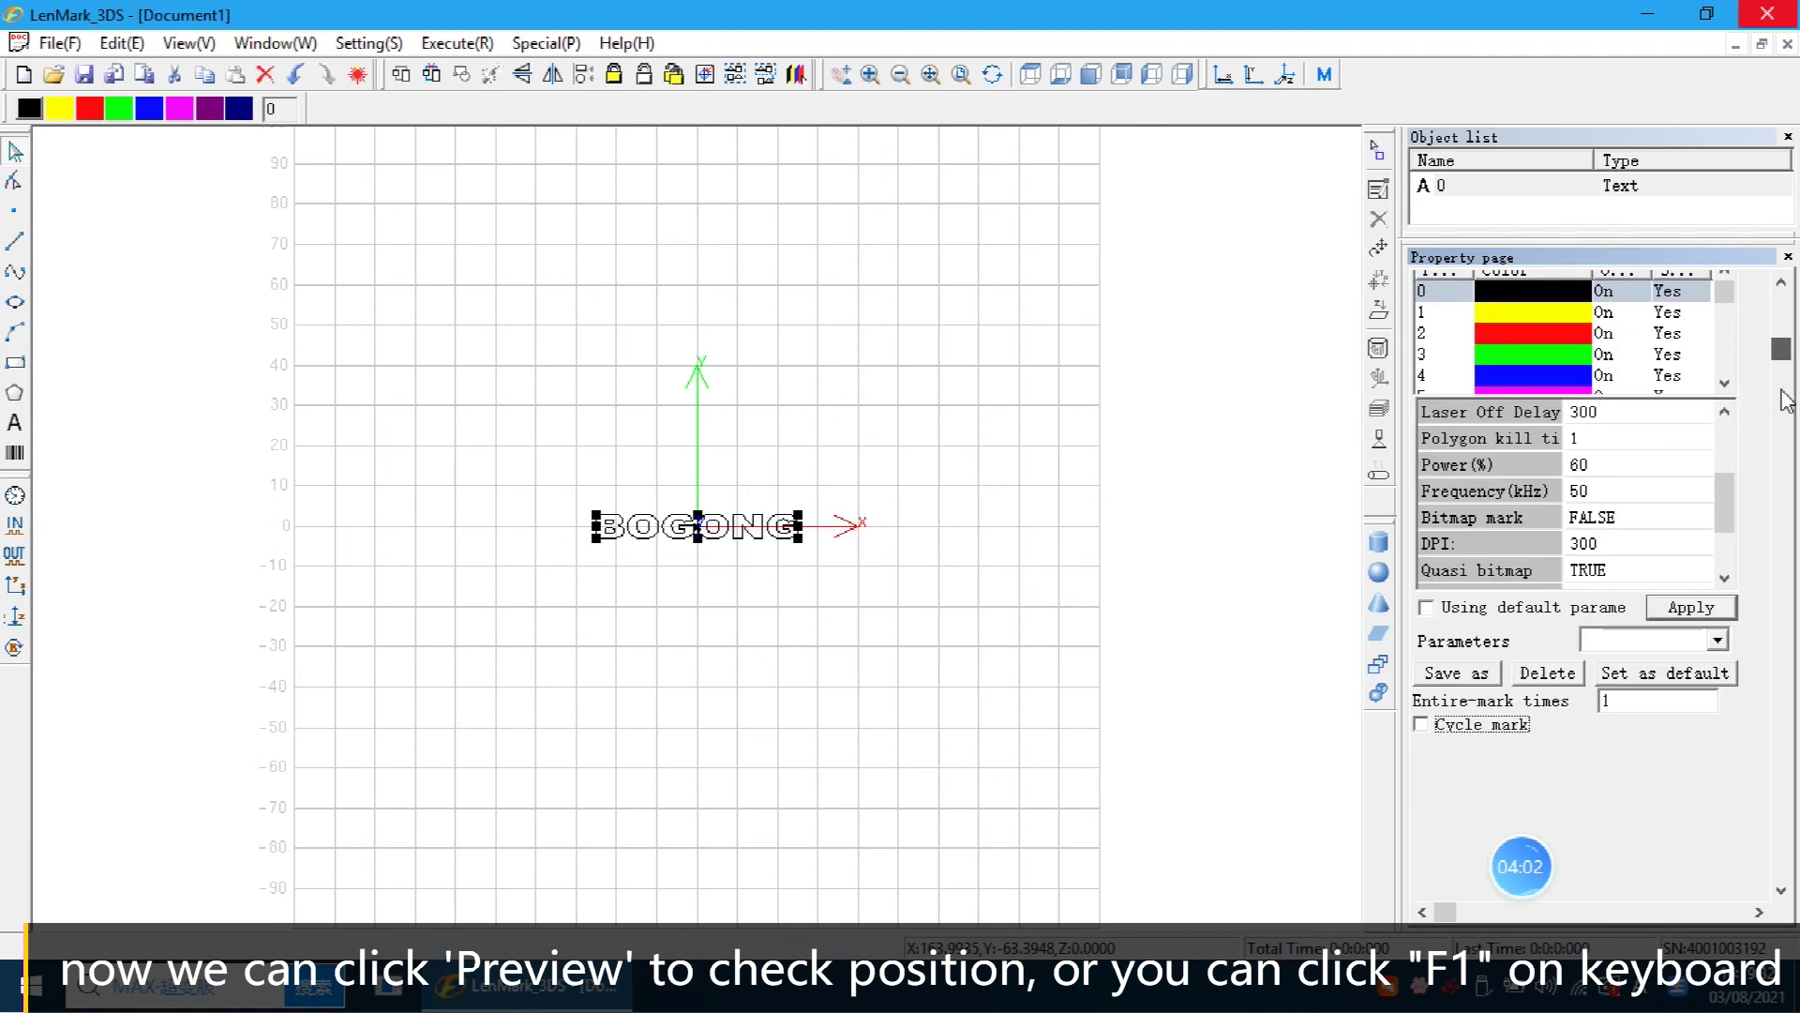
scroll(1782, 399, "down", 3)
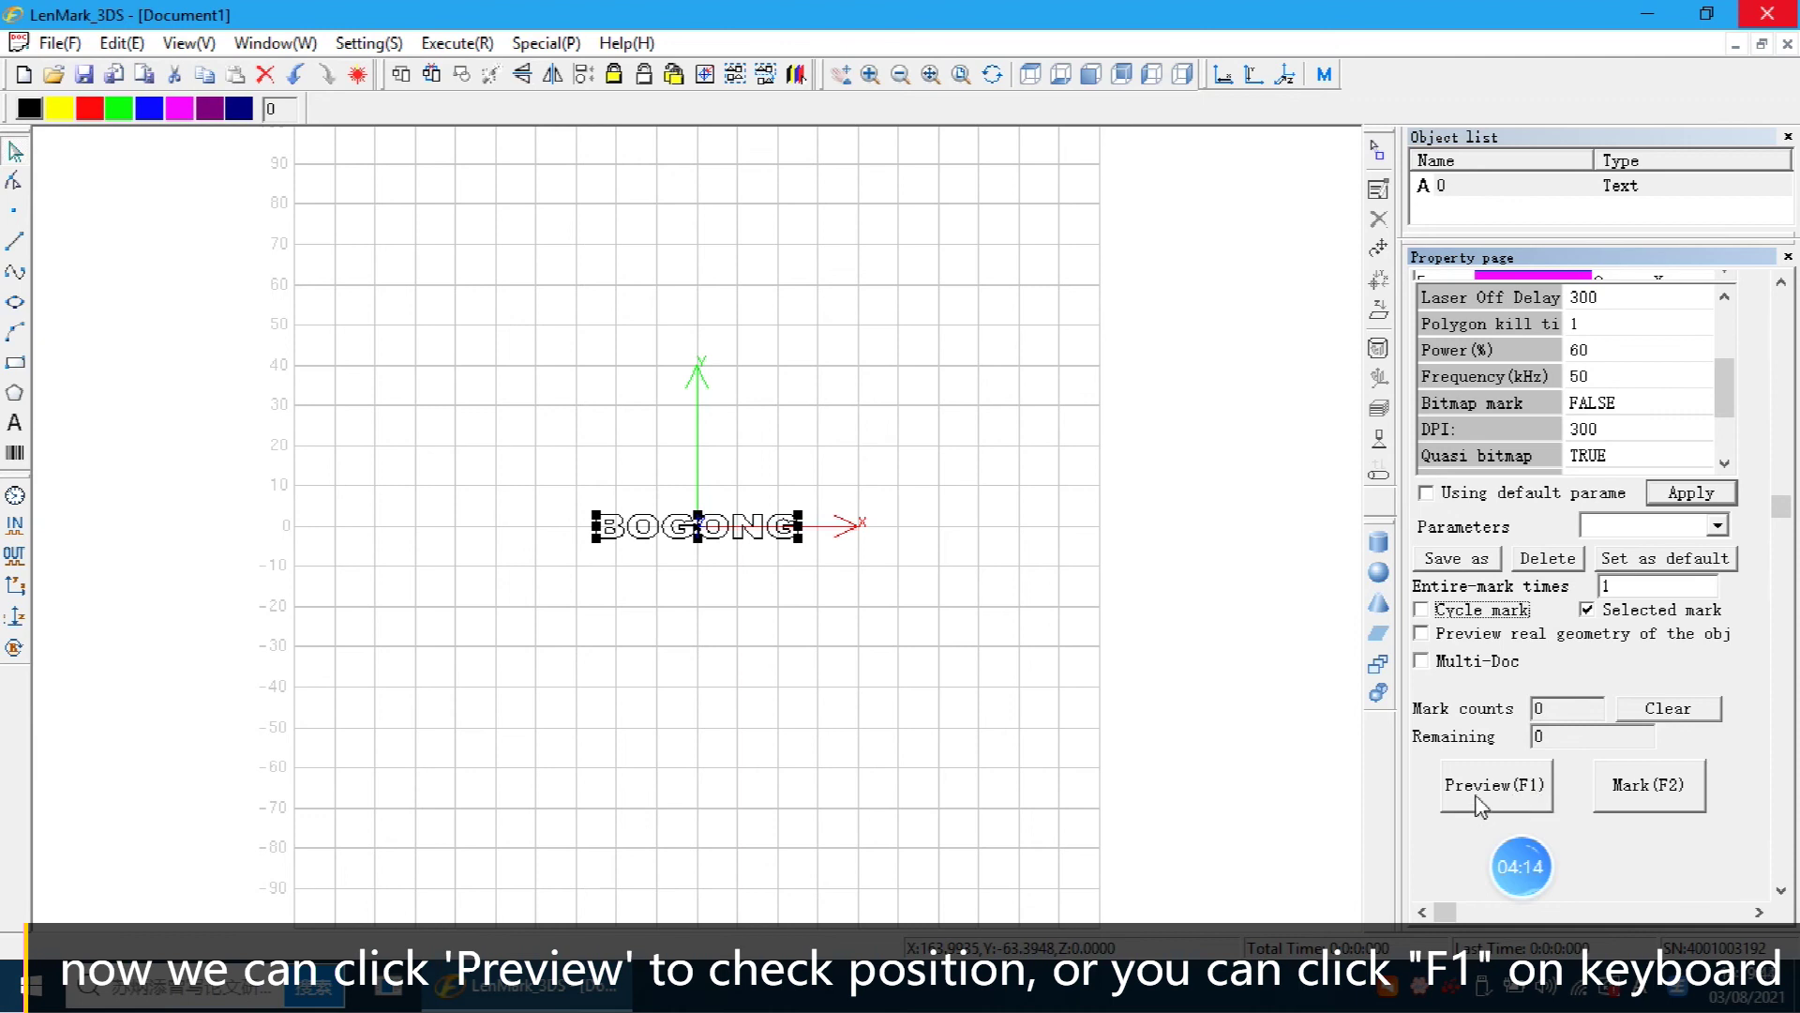
left_click(1479, 804)
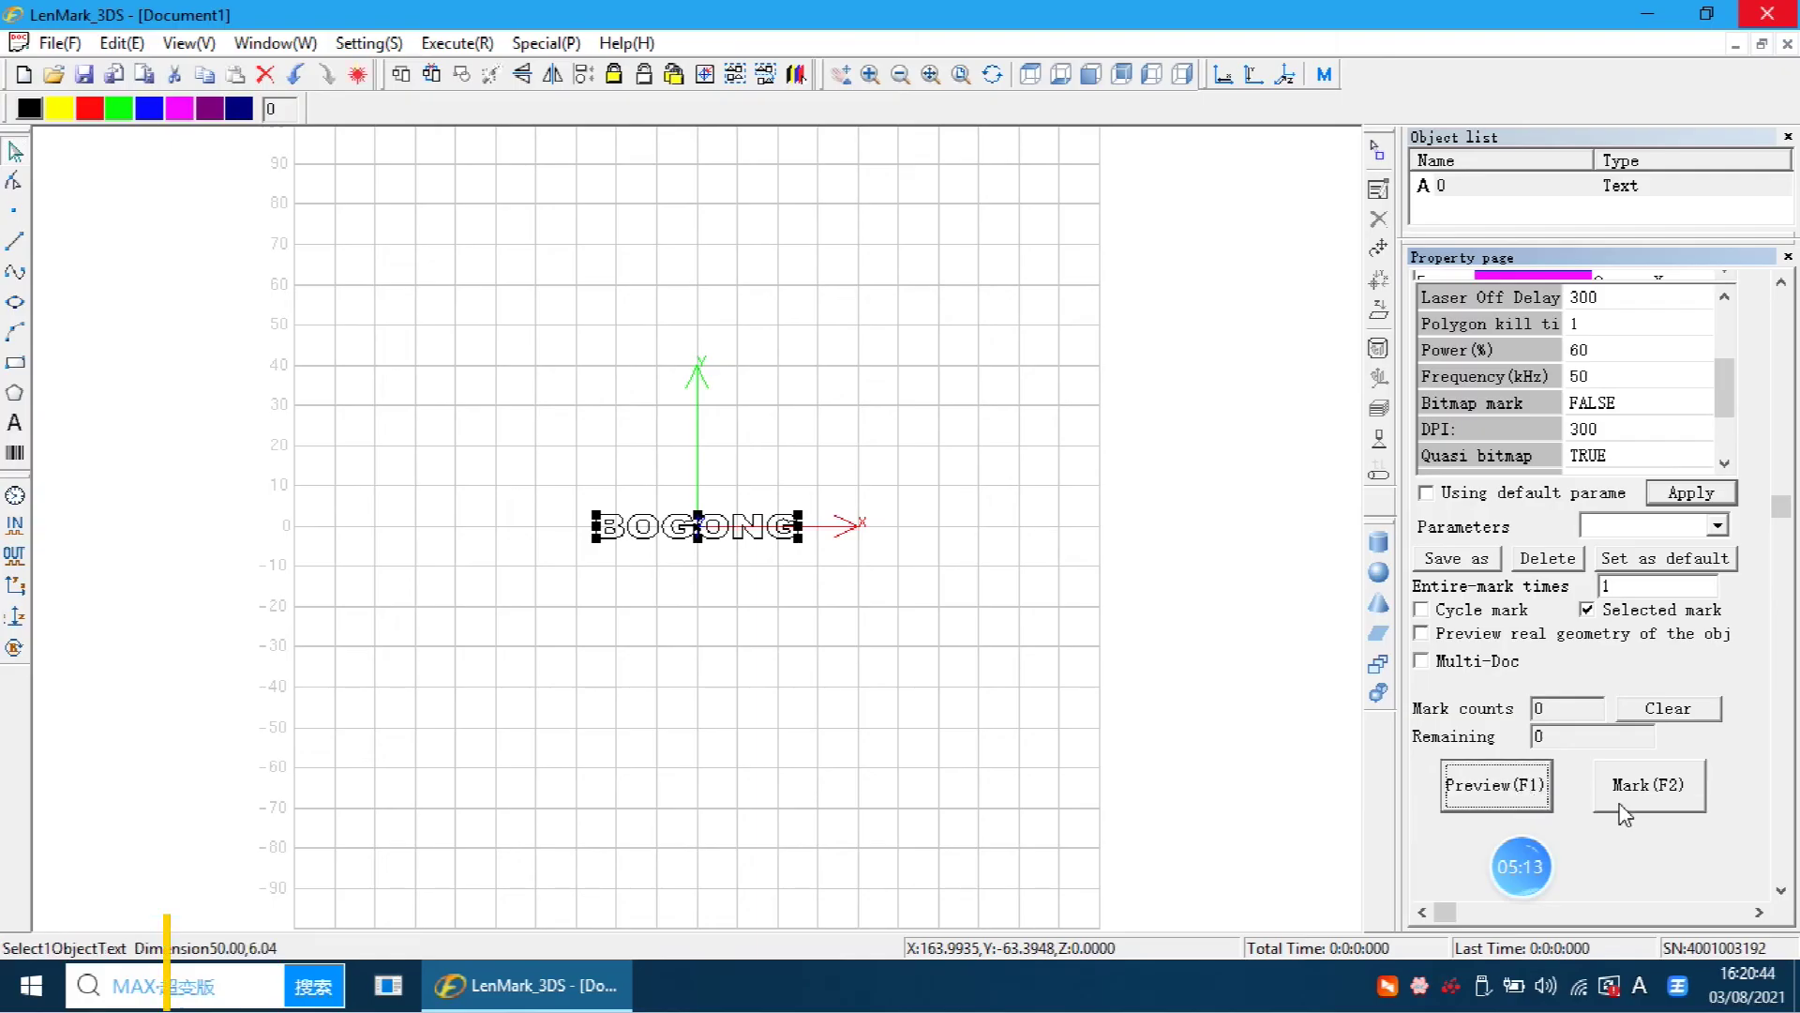
Step: Run Mark (F2) to laser-engrave BOGONG onto the black card
left_click(1621, 805)
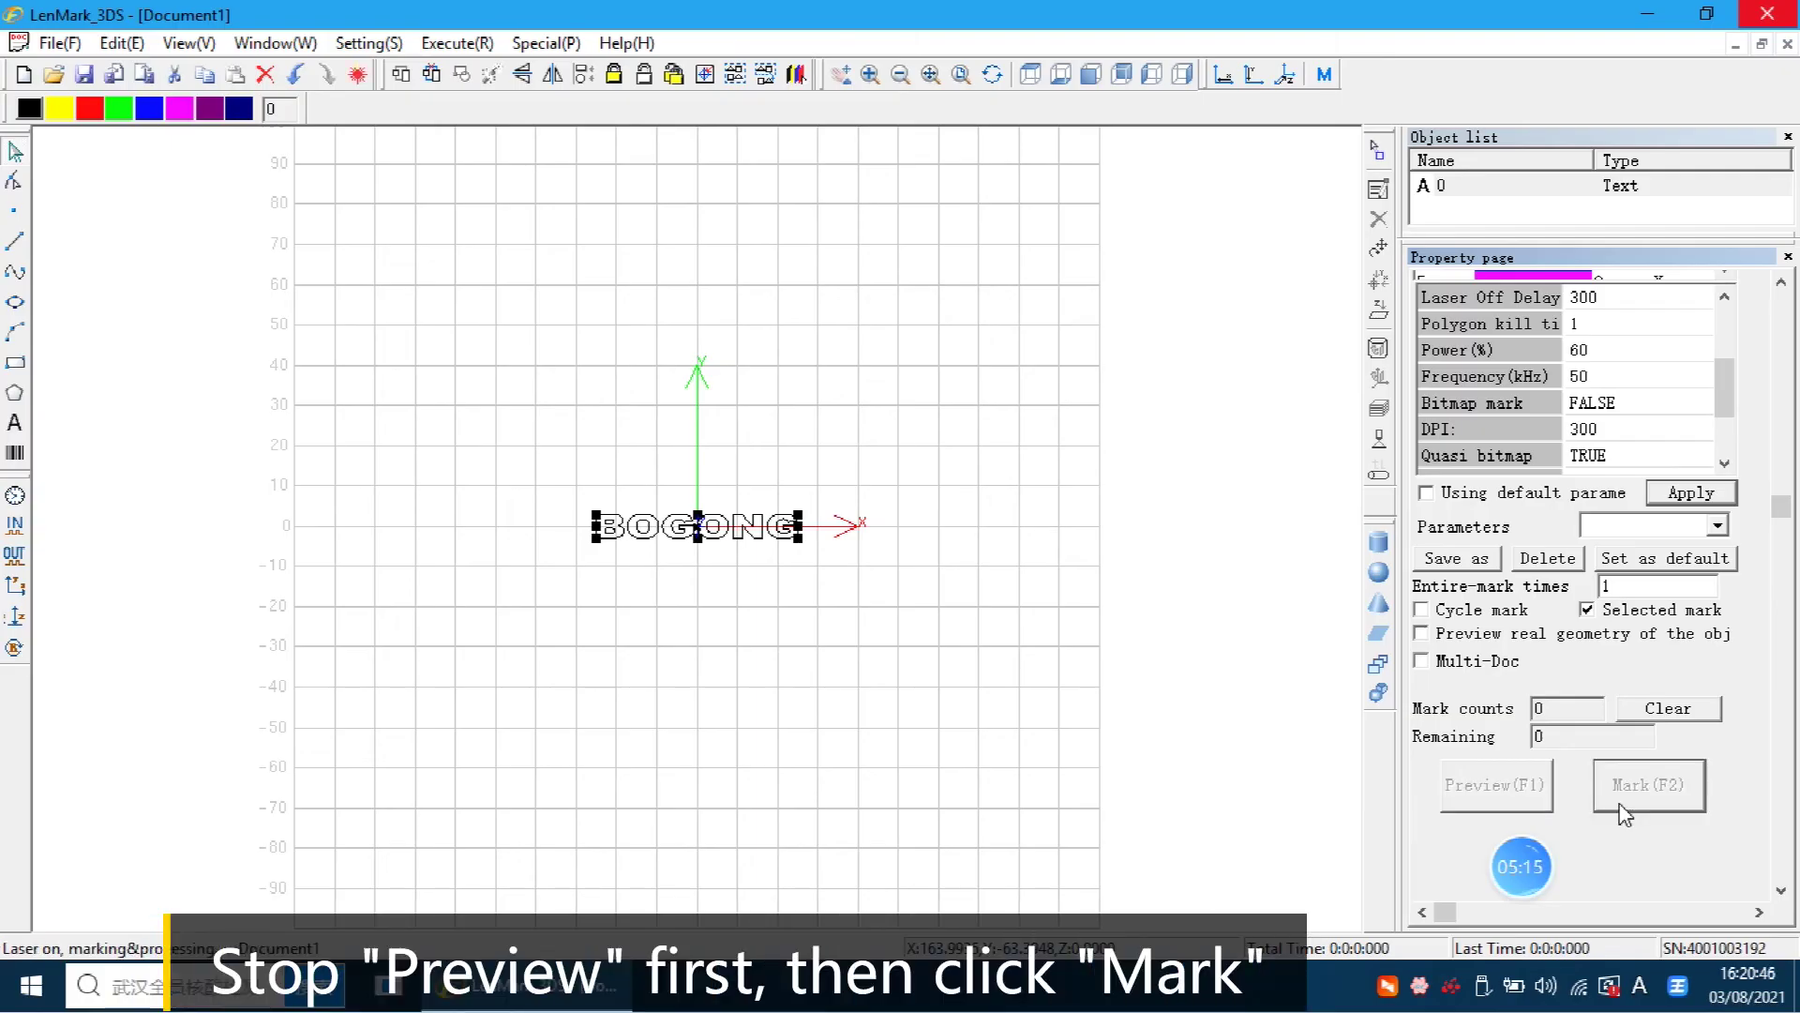